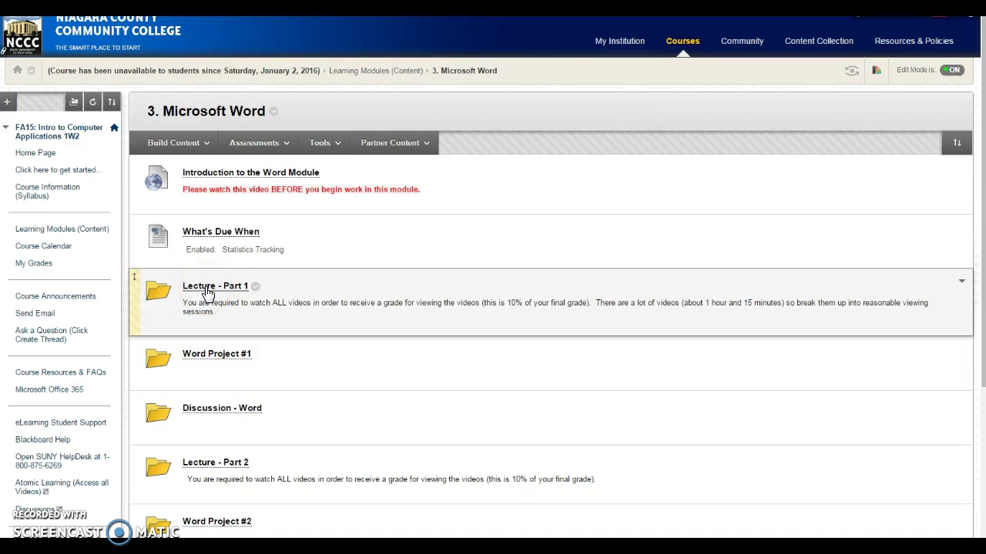
# Open the Introductory Word playlist in the Lecture - Part 1 folder and look through its list of tutorials.
pyautogui.click(206, 288)
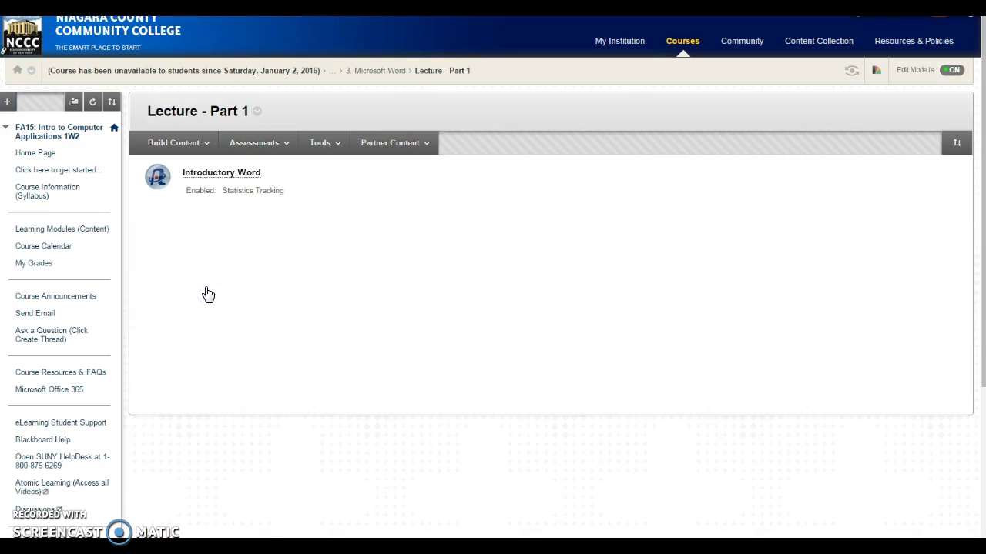
pyautogui.click(208, 176)
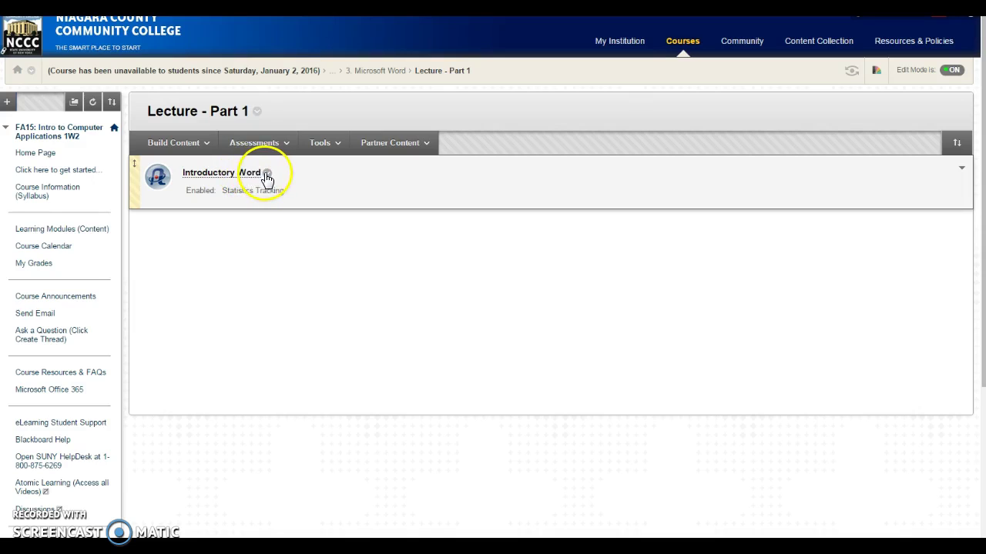
pyautogui.click(233, 176)
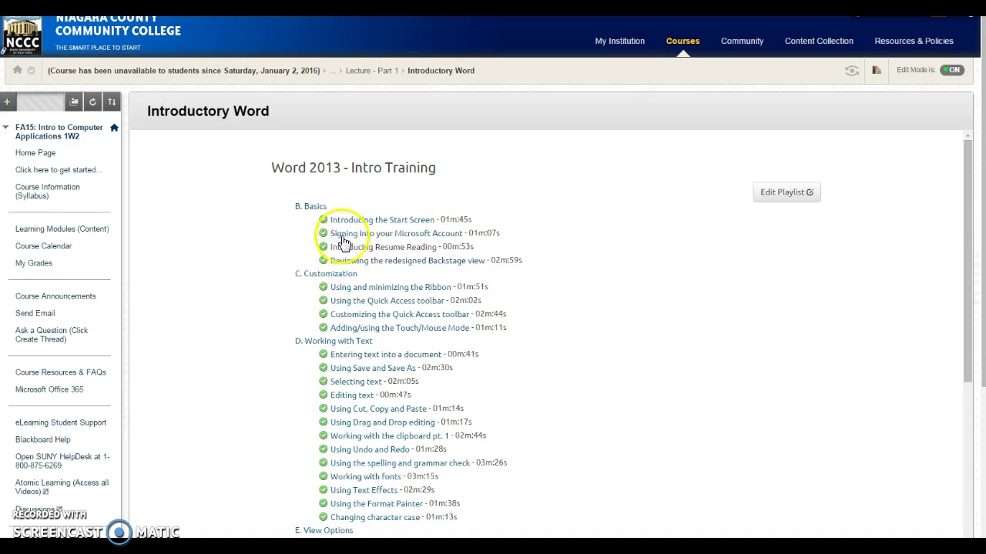
pyautogui.scroll(-3, 354, 369)
pyautogui.scroll(-8, 346, 467)
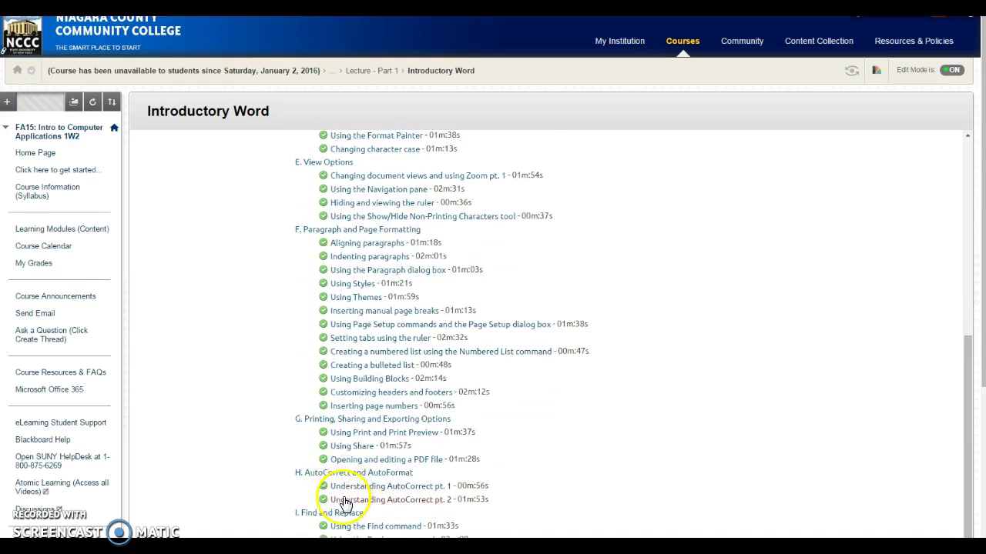
pyautogui.scroll(6, 343, 500)
pyautogui.scroll(5, 343, 494)
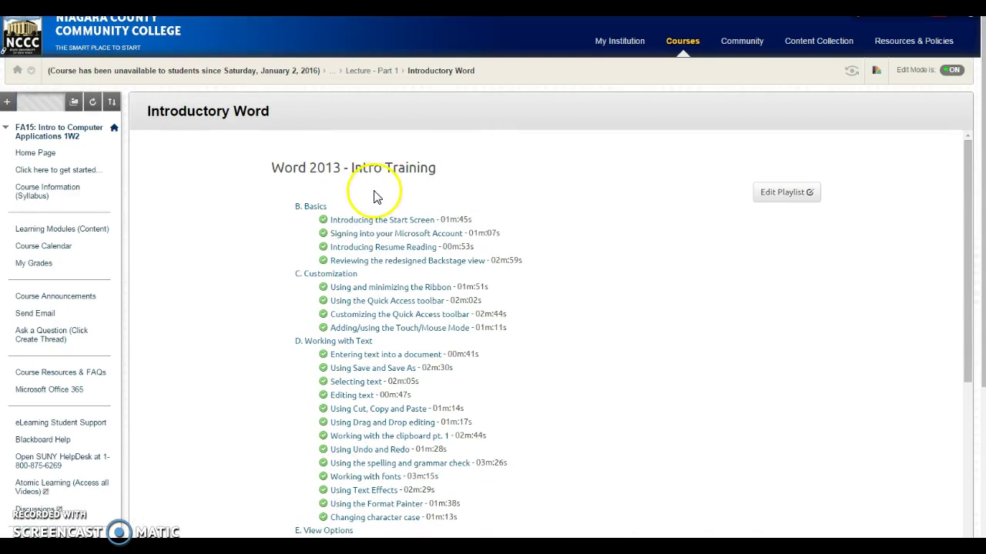
# Open the Introductory Word playlist for editing, review which tutorials are selected, and return without changing anything.
pyautogui.click(787, 192)
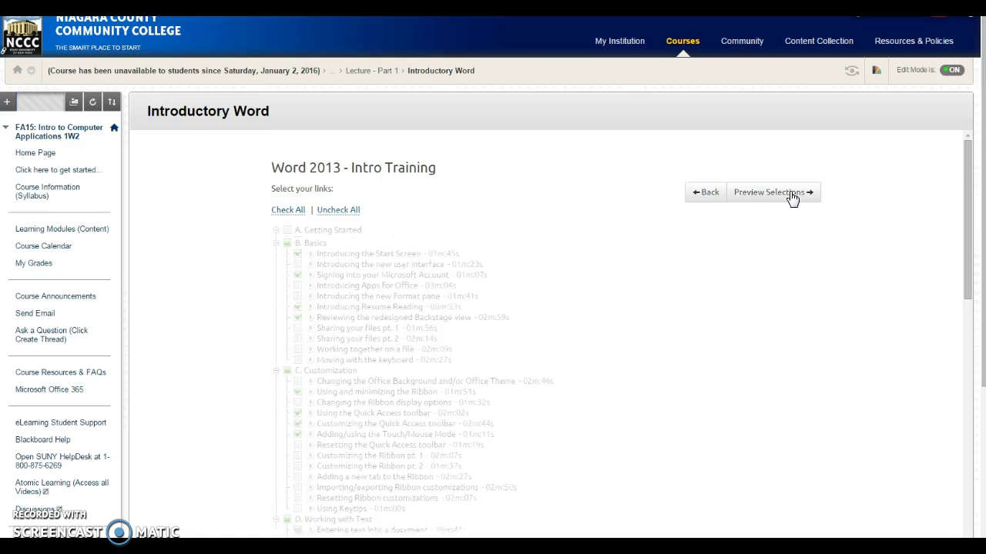
pyautogui.scroll(-15, 250, 275)
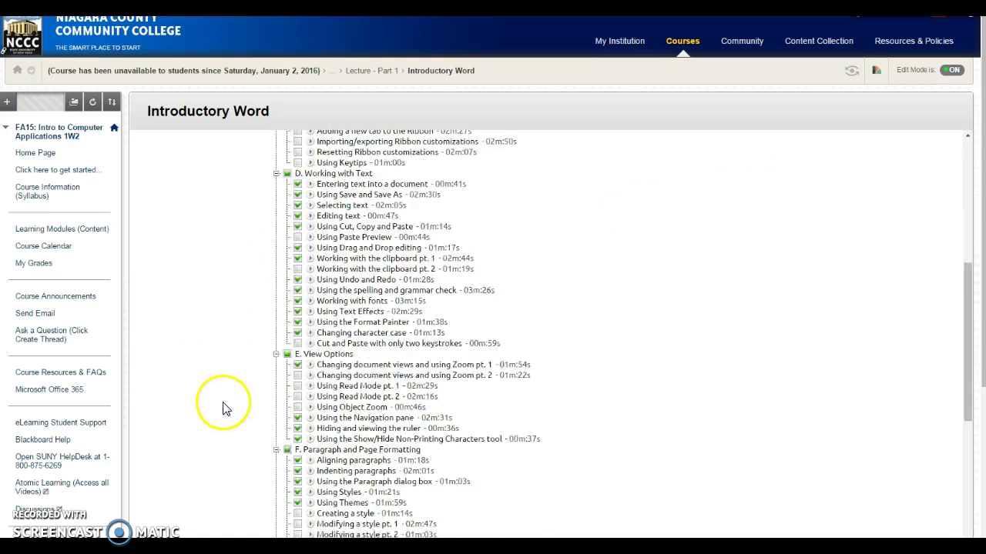
pyautogui.scroll(-3, 237, 451)
pyautogui.scroll(20, 237, 450)
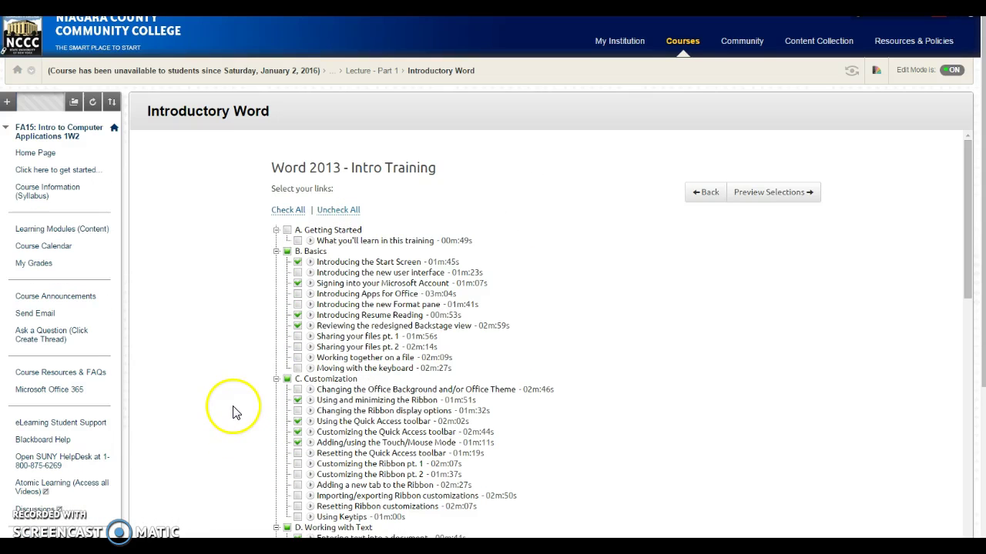
pyautogui.click(705, 192)
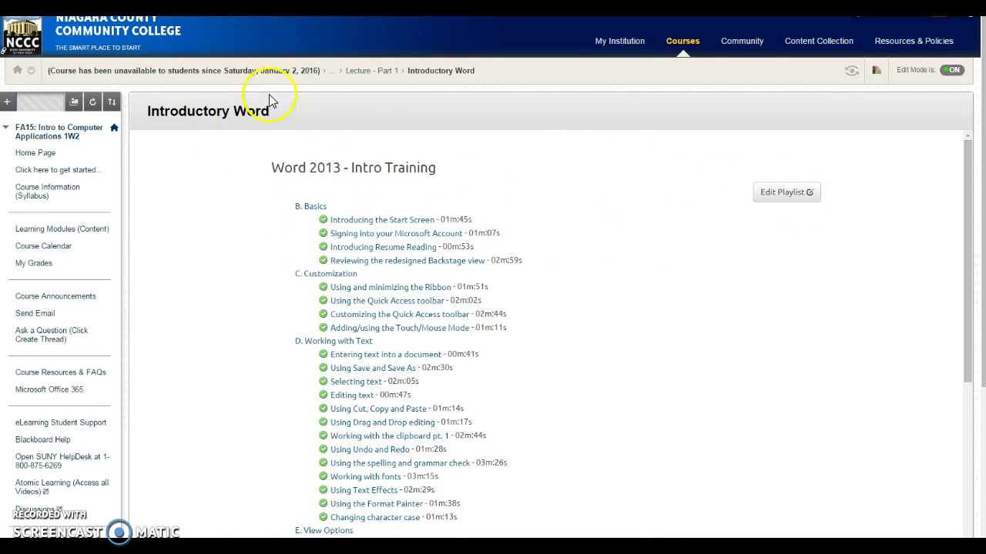
# Open the course's Full Grade Center and examine the Word Lecture grade columns.
pyautogui.click(365, 71)
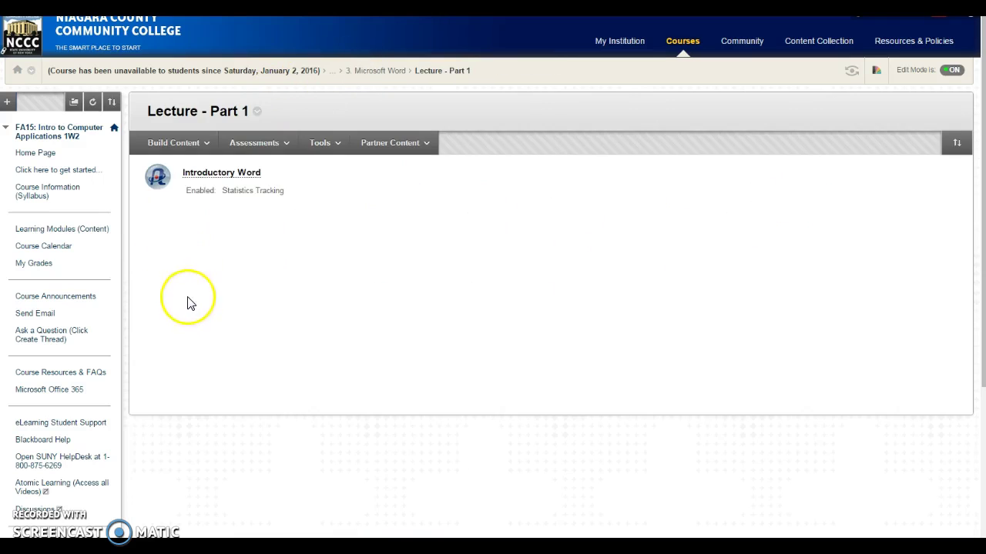
pyautogui.scroll(-3, 66, 479)
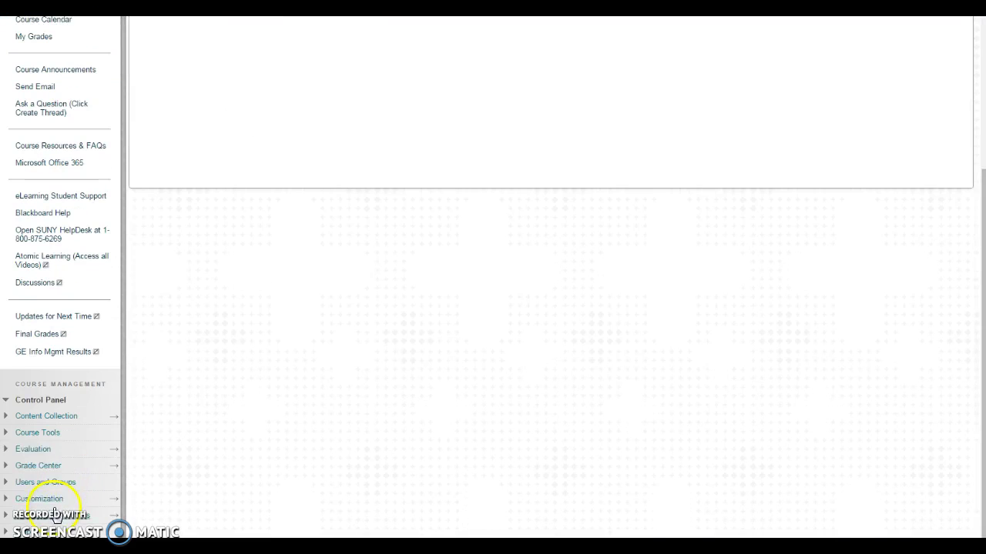
pyautogui.click(37, 467)
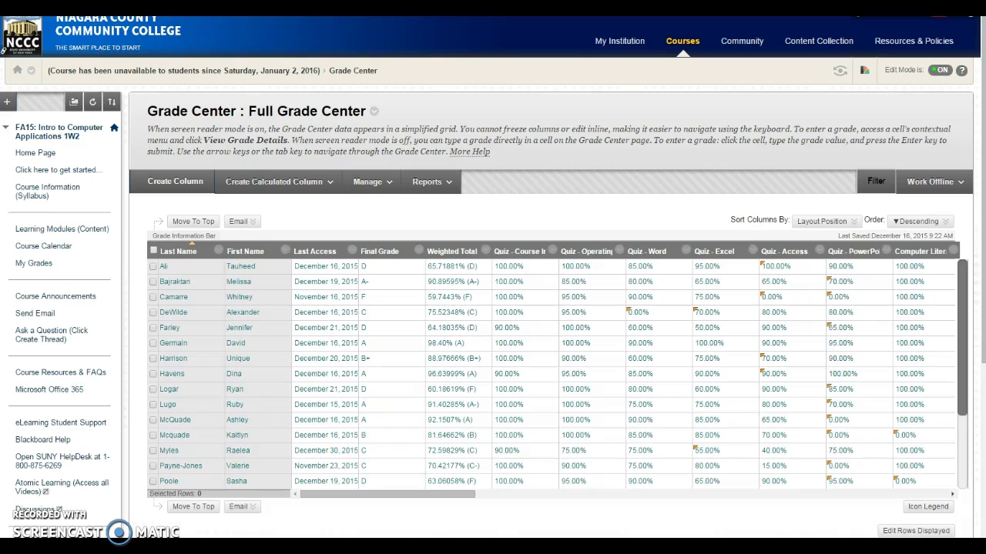
pyautogui.moveTo(440, 495); pyautogui.dragTo(583, 493)
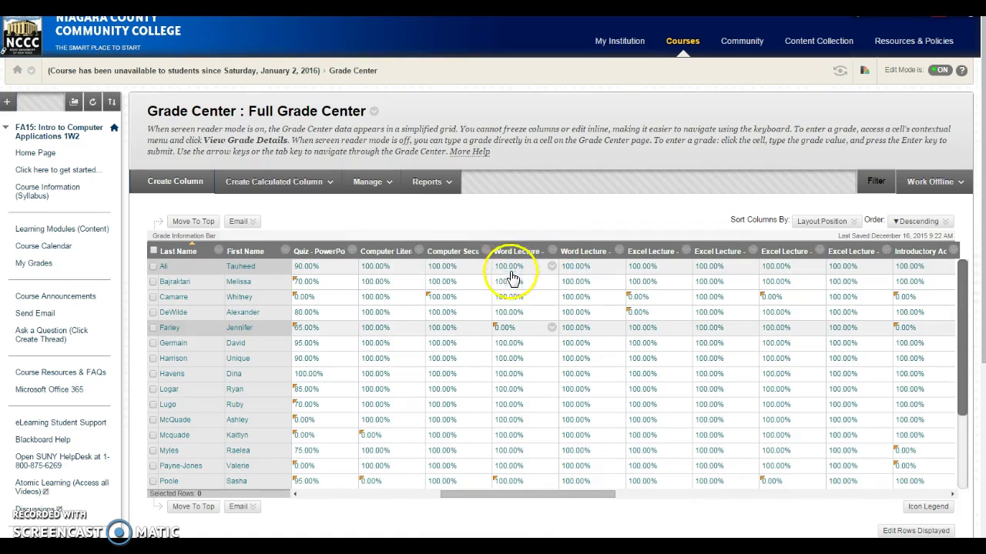
pyautogui.scroll(-1, 508, 462)
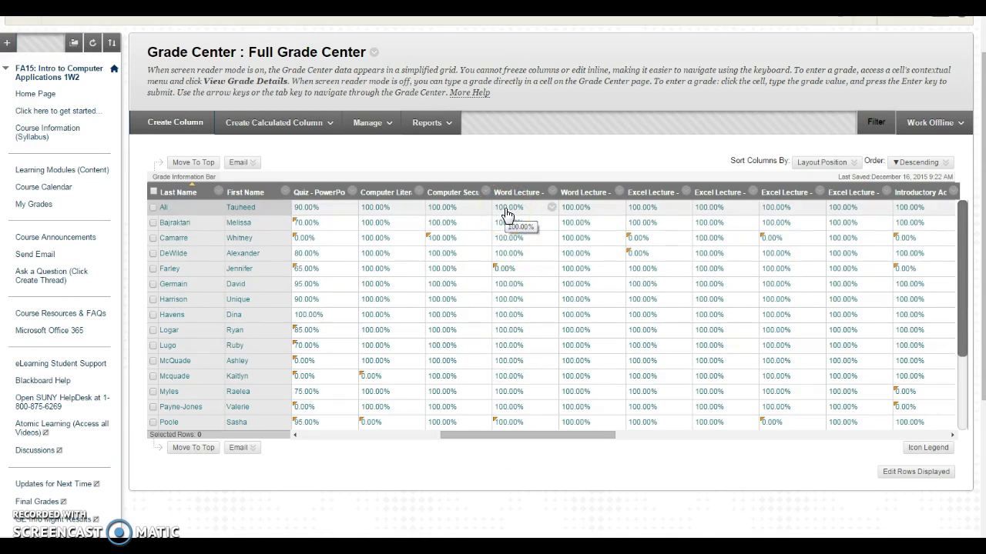
# Return to the Lecture - Part 1 folder of the Microsoft Word module and add an Atomic Learning mashup.
pyautogui.click(29, 176)
pyautogui.click(211, 341)
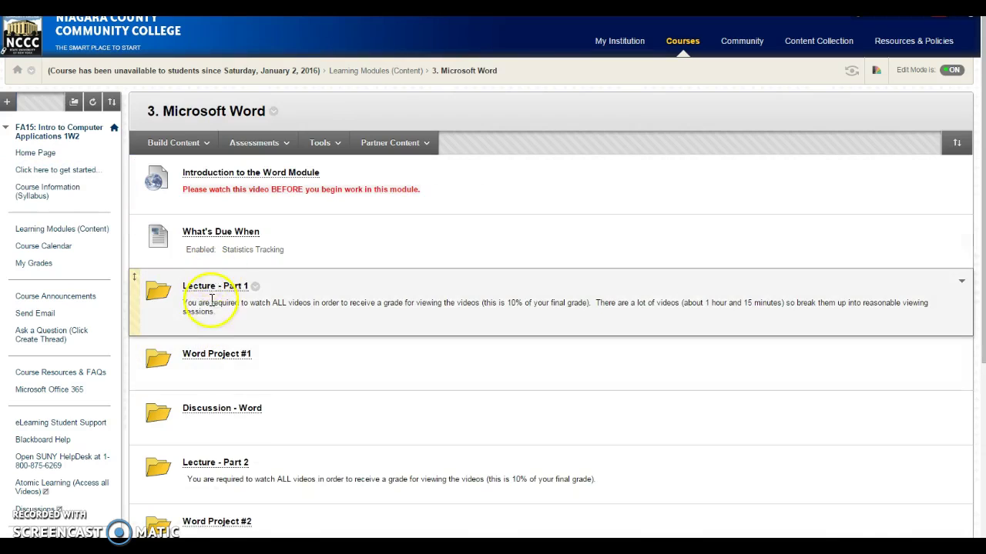
pyautogui.click(212, 287)
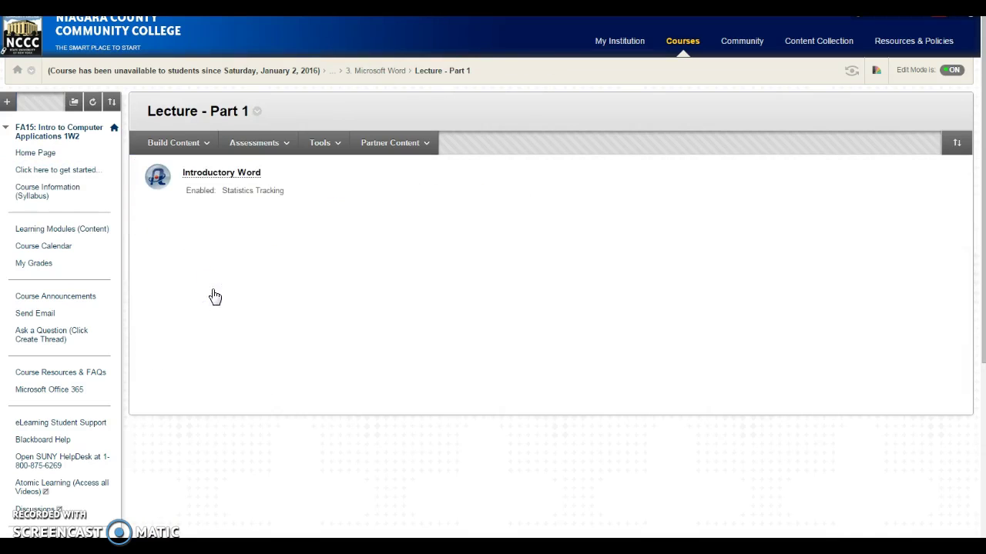
pyautogui.click(164, 146)
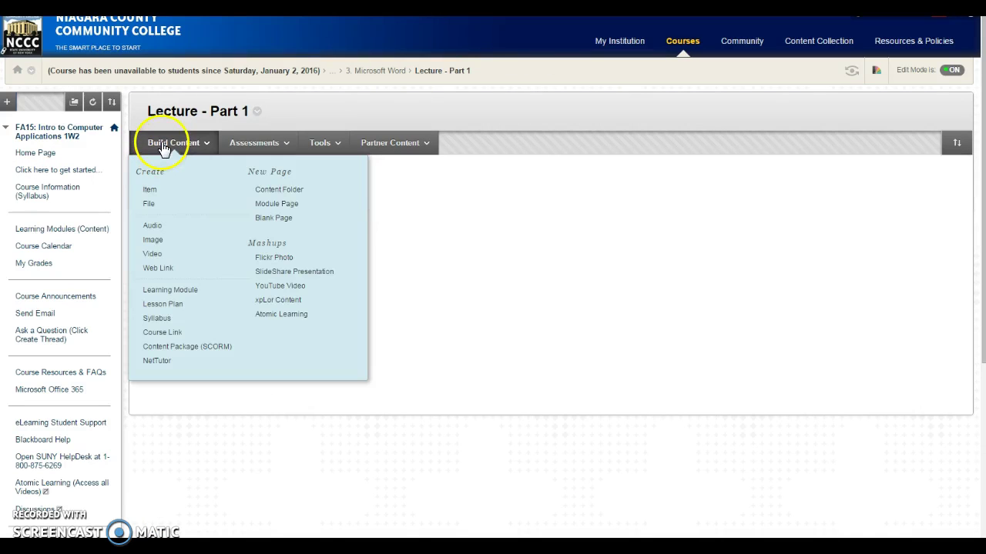
pyautogui.click(269, 311)
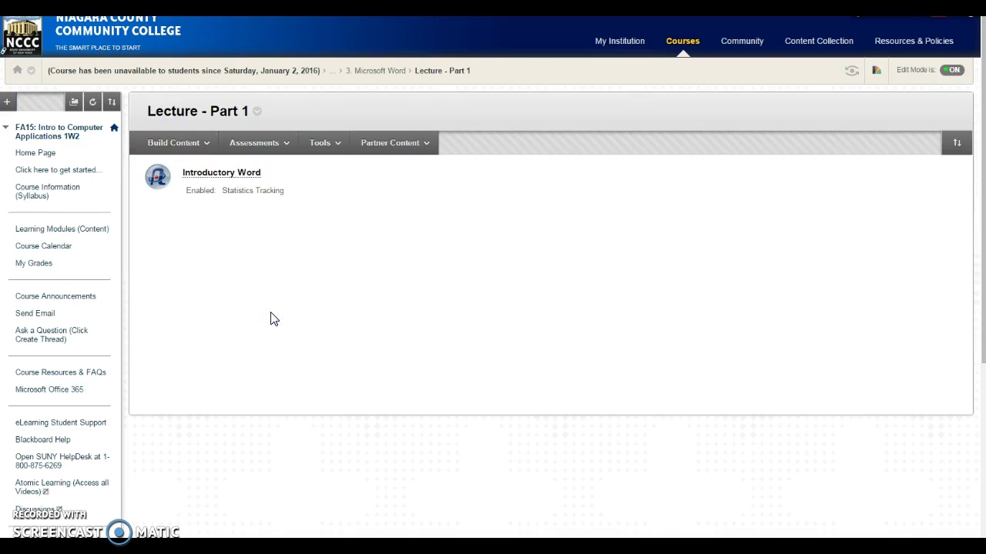
# Name the new Atomic Learning link Word Advanced.
pyautogui.click(291, 275)
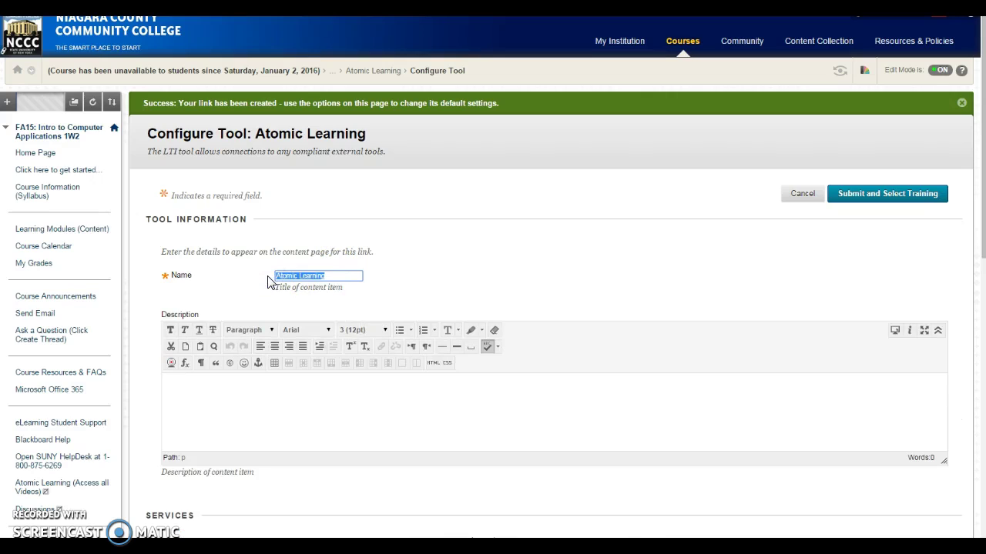
pyautogui.write('Word Advanced')
pyautogui.rightClick(742, 194)
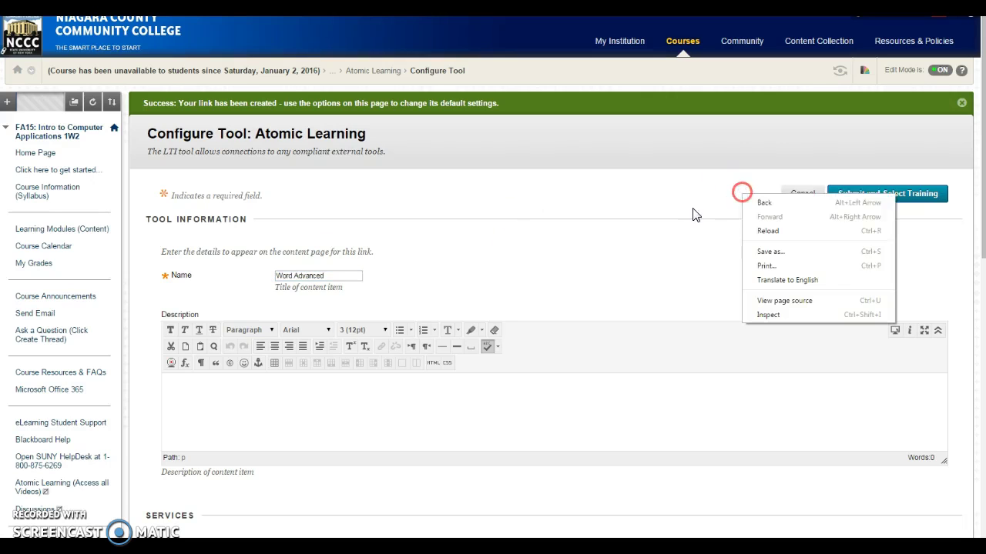
pyautogui.click(662, 234)
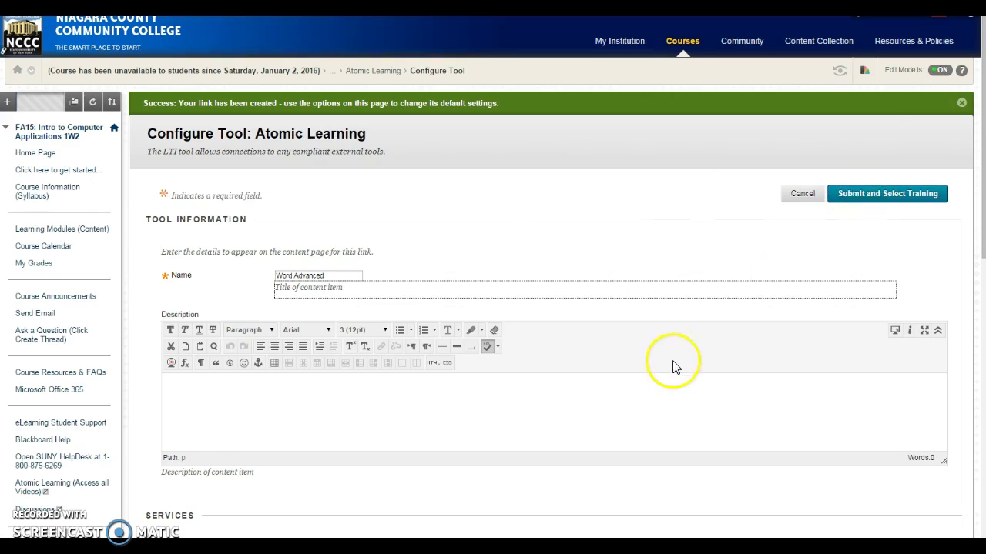
# Review the link's grade column and availability settings, keep the defaults, and submit it to select the training.
pyautogui.scroll(-3, 670, 367)
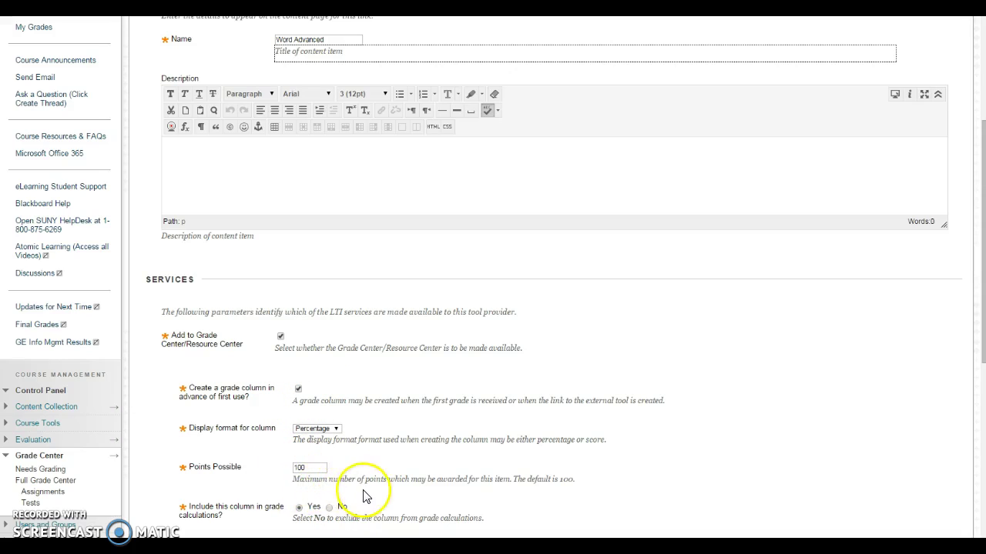
pyautogui.scroll(-3, 362, 495)
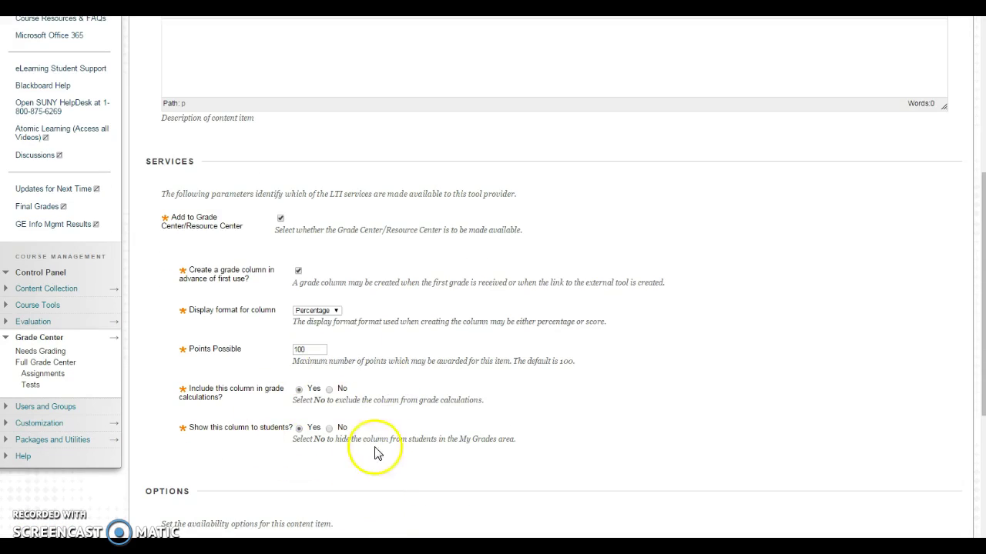
pyautogui.scroll(-5, 378, 455)
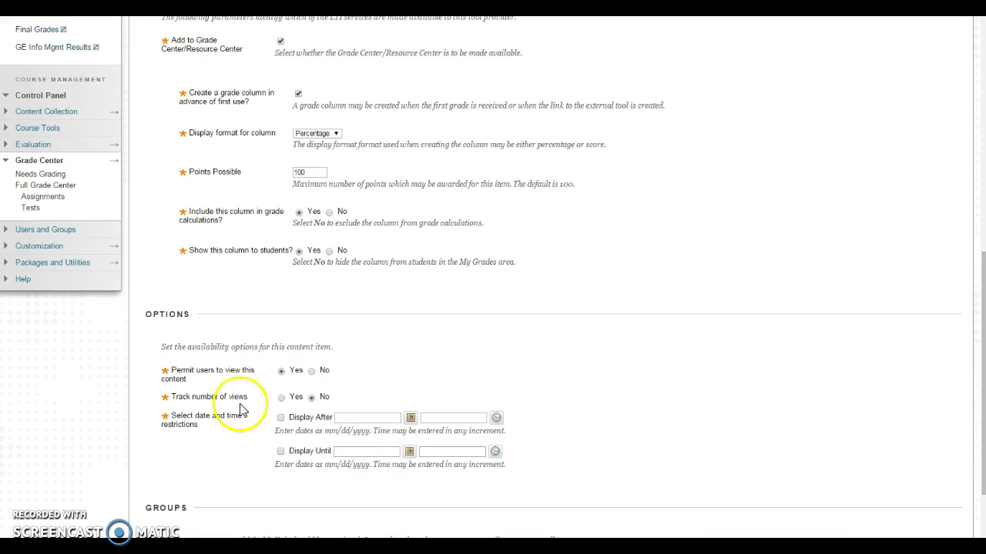
pyautogui.scroll(-3, 322, 478)
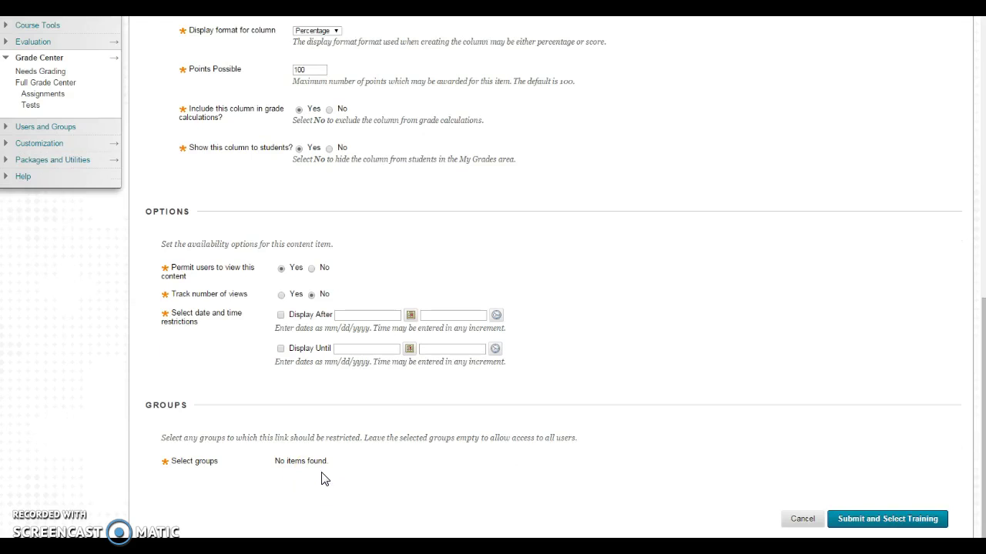
pyautogui.click(857, 520)
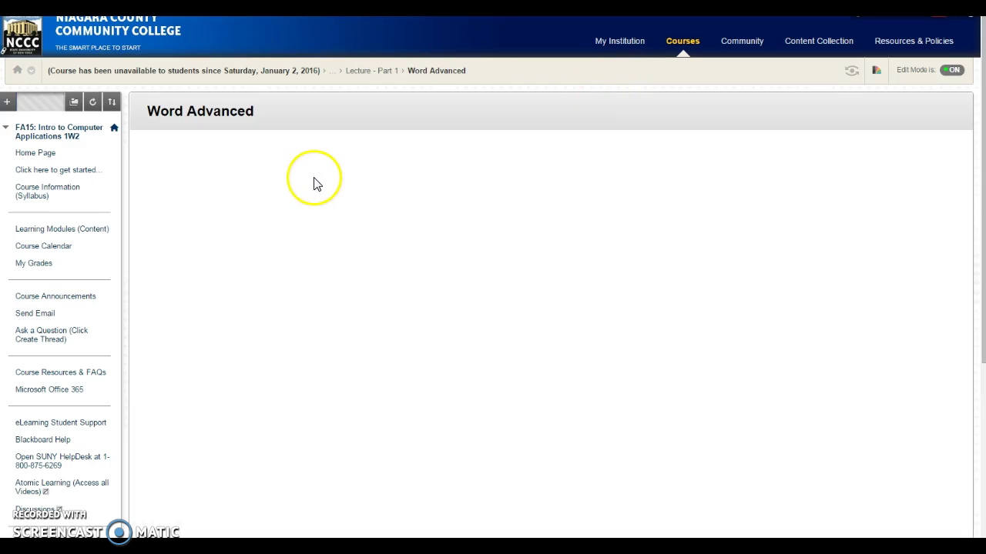
# Search the Atomic Learning courses for "word 2013" and look through the listed training series.
pyautogui.click(353, 213)
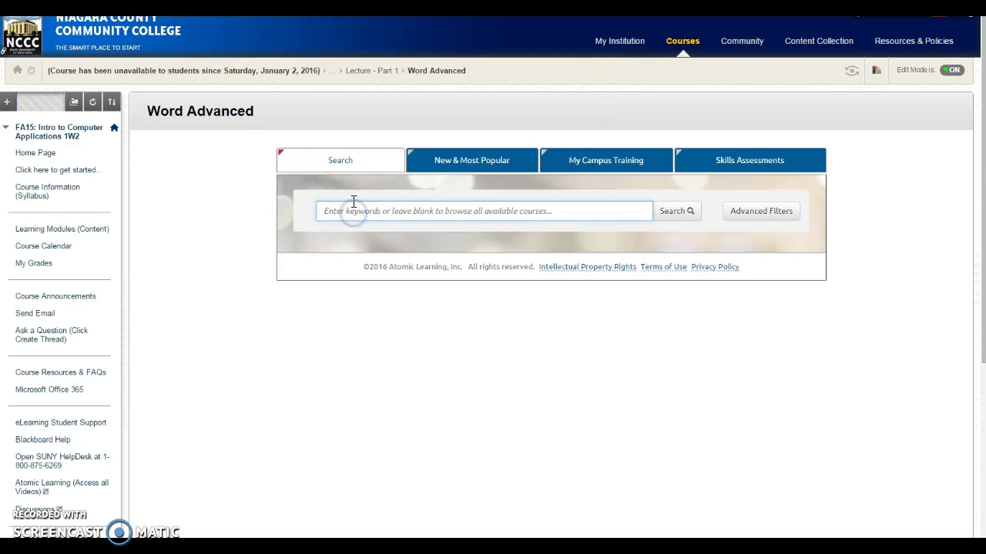
pyautogui.write('word 2013')
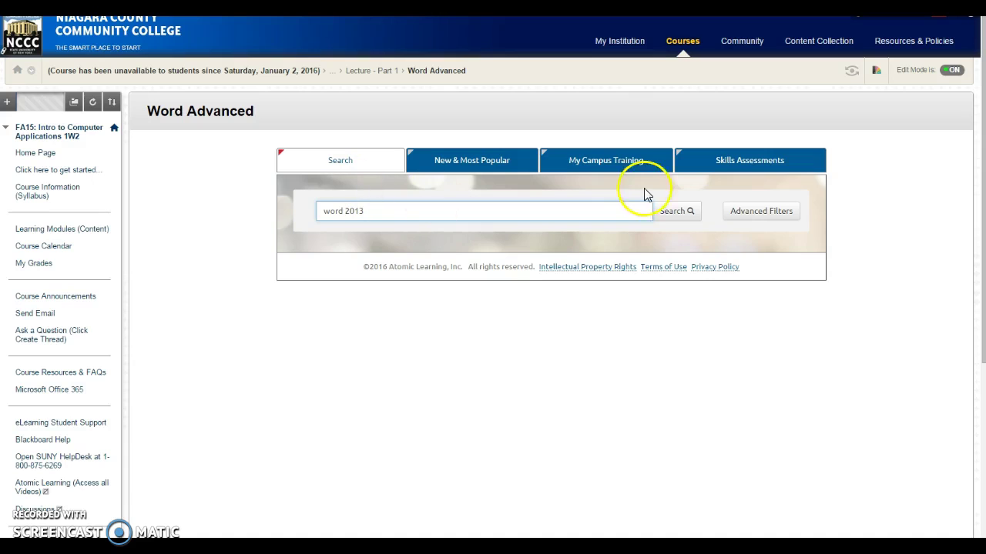
pyautogui.click(667, 215)
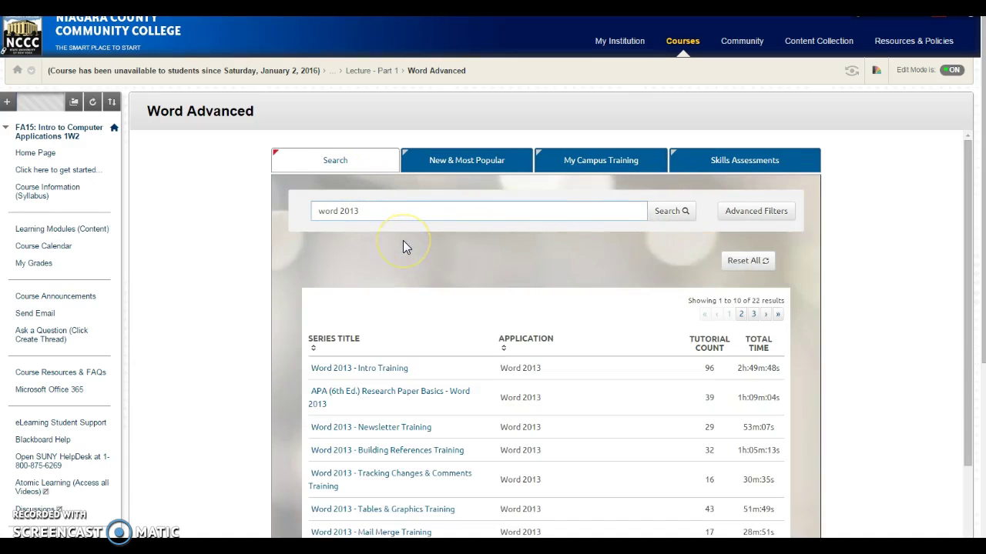
pyautogui.scroll(-2, 381, 281)
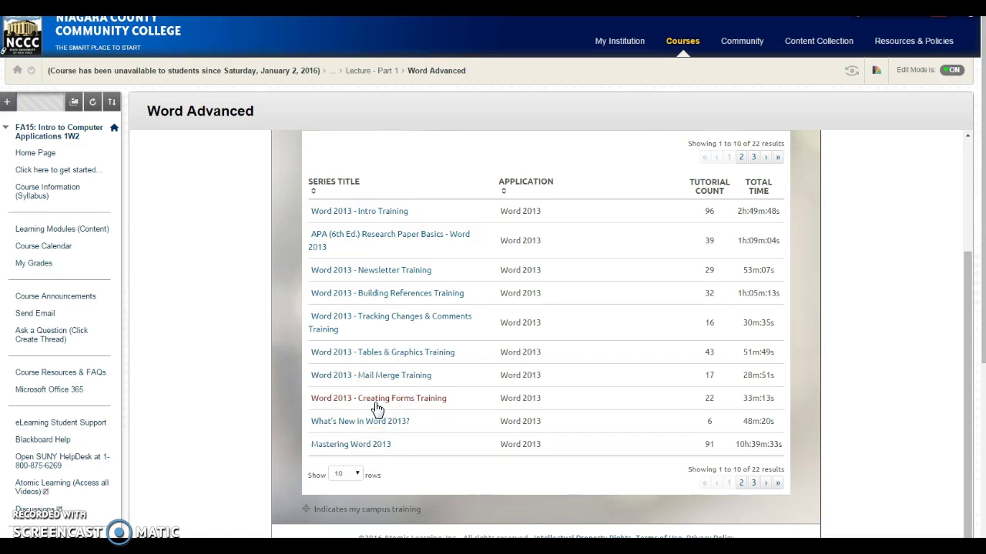
# Open the Word 2013 - Intro Training series, select all its tutorials, and expand the Basics and Customization sections.
pyautogui.click(352, 446)
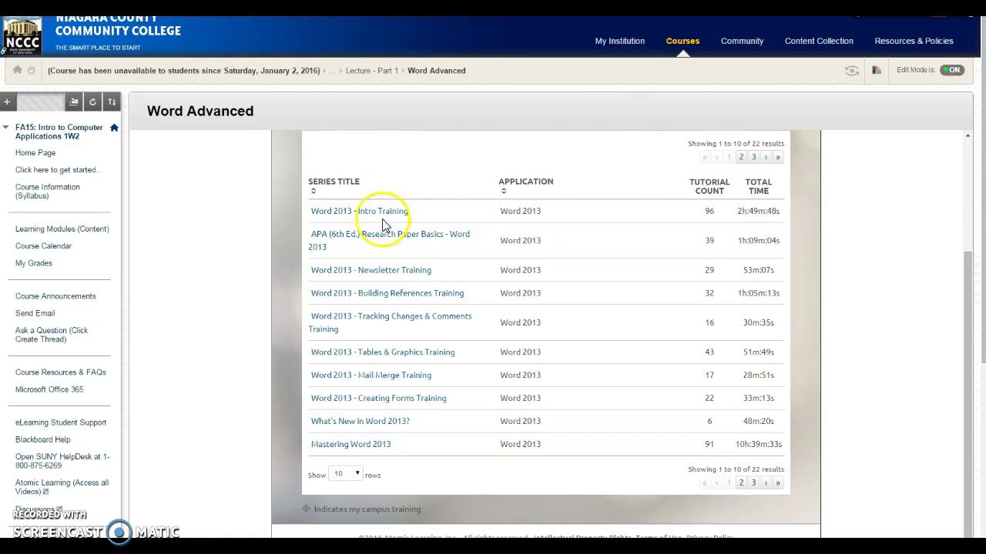
pyautogui.click(344, 212)
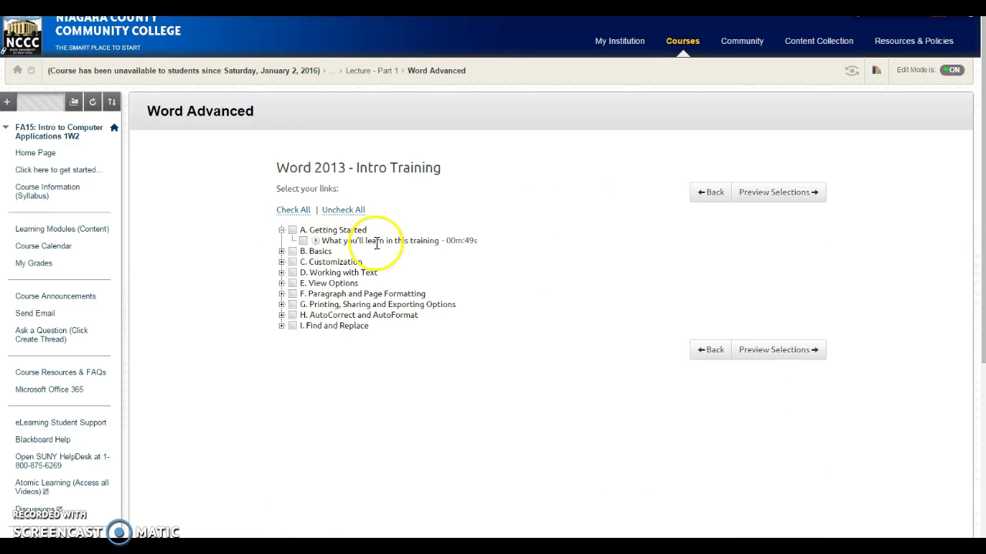
pyautogui.click(282, 251)
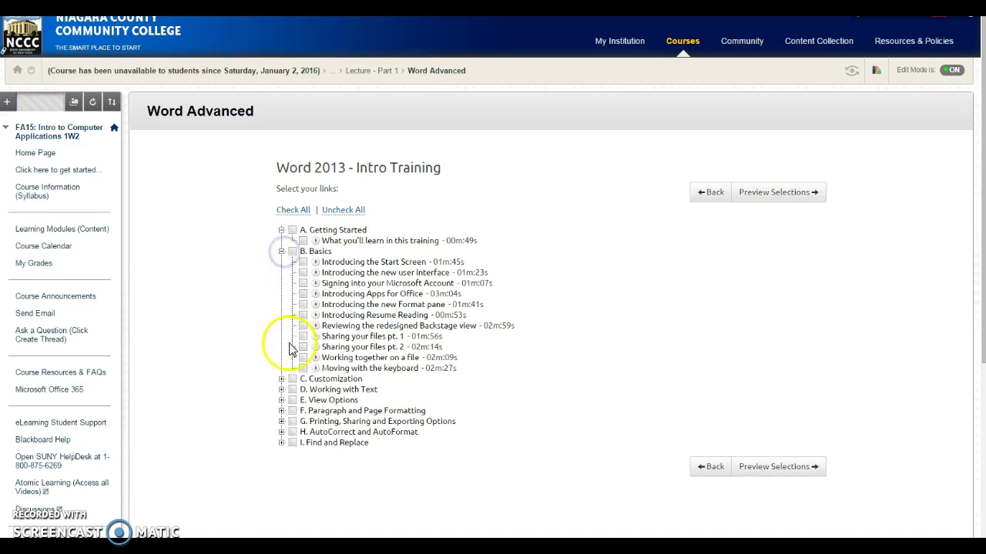
pyautogui.click(300, 213)
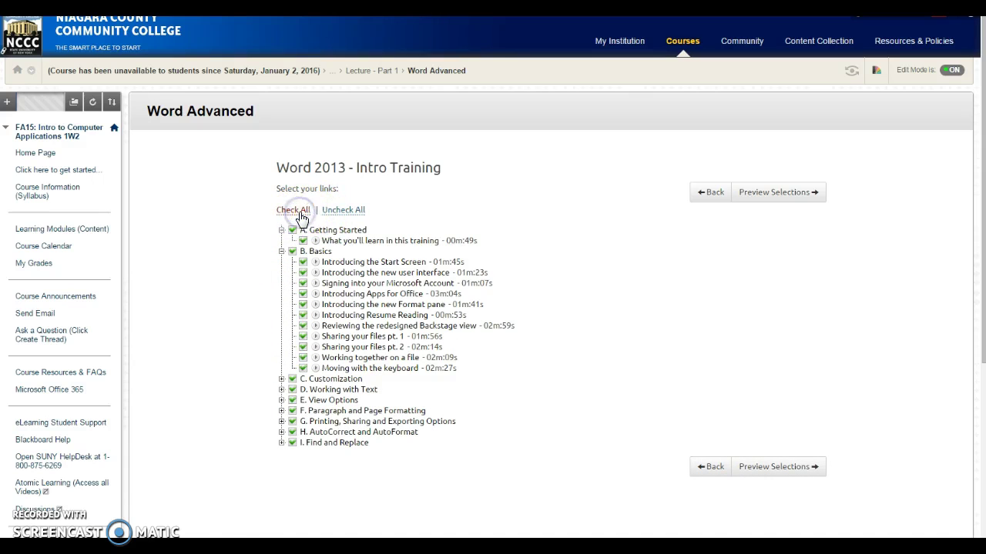
pyautogui.click(281, 379)
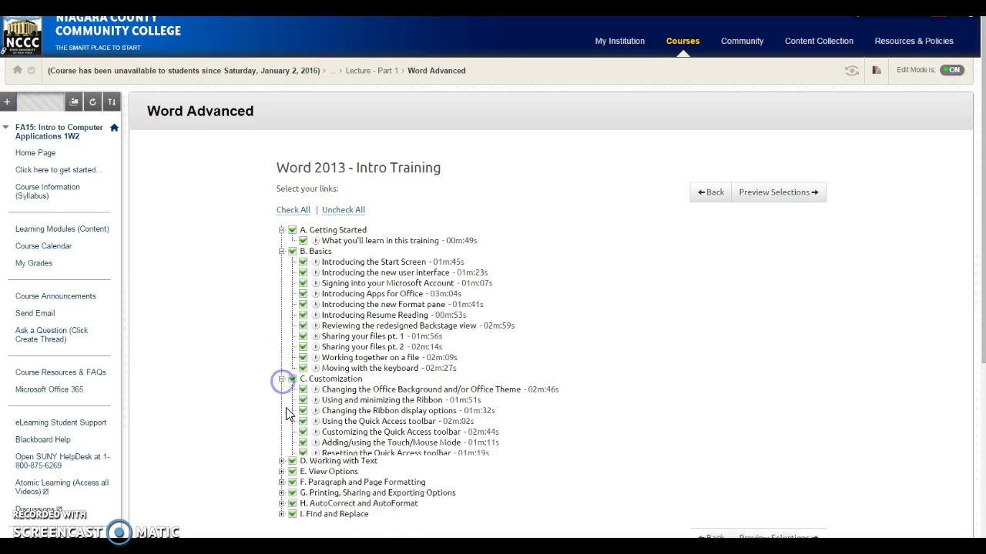
# Preview the selected Word 2013 - Intro Training tutorials and look through the sections of the playlist.
pyautogui.click(760, 197)
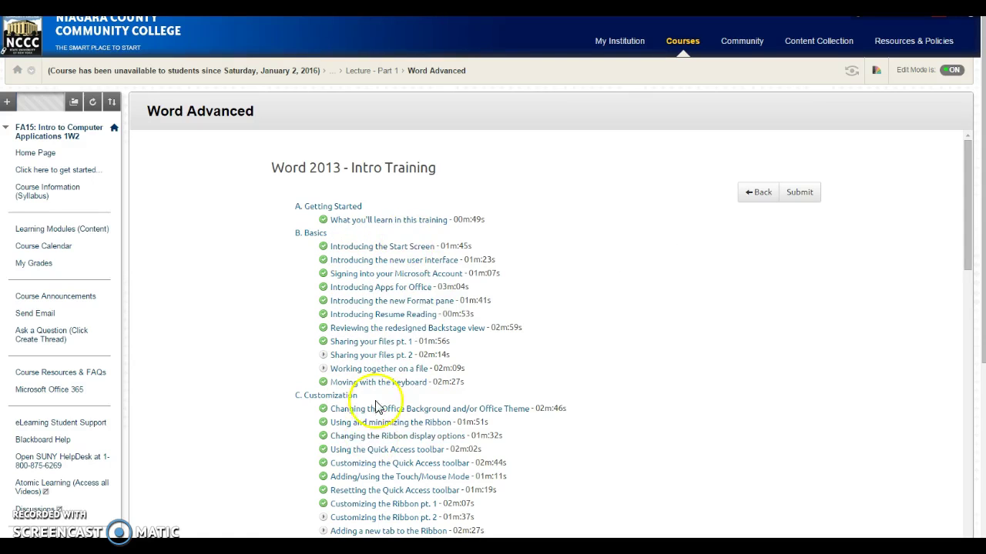
pyautogui.scroll(-2, 376, 451)
pyautogui.scroll(2, 382, 453)
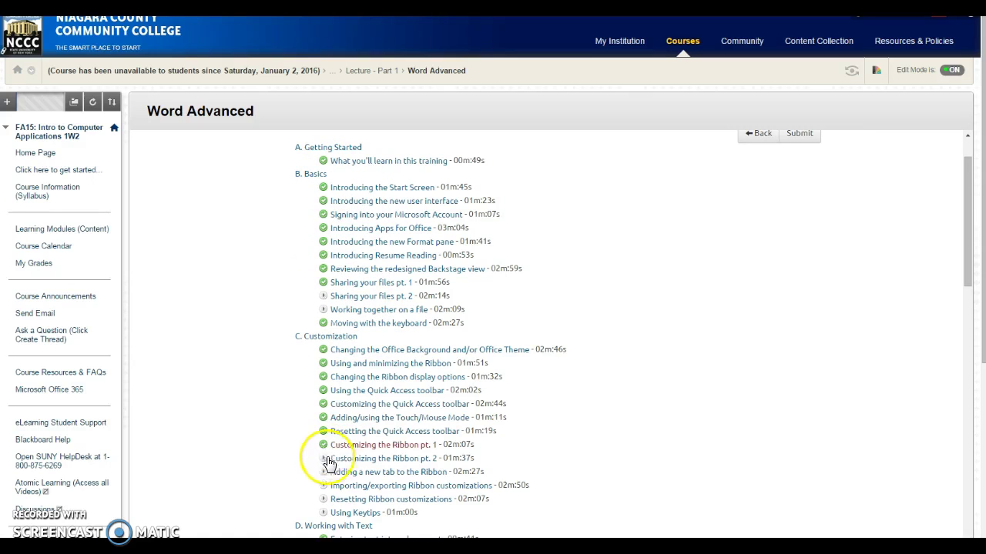
pyautogui.scroll(-3, 337, 499)
pyautogui.scroll(-5, 336, 499)
pyautogui.scroll(-2, 334, 495)
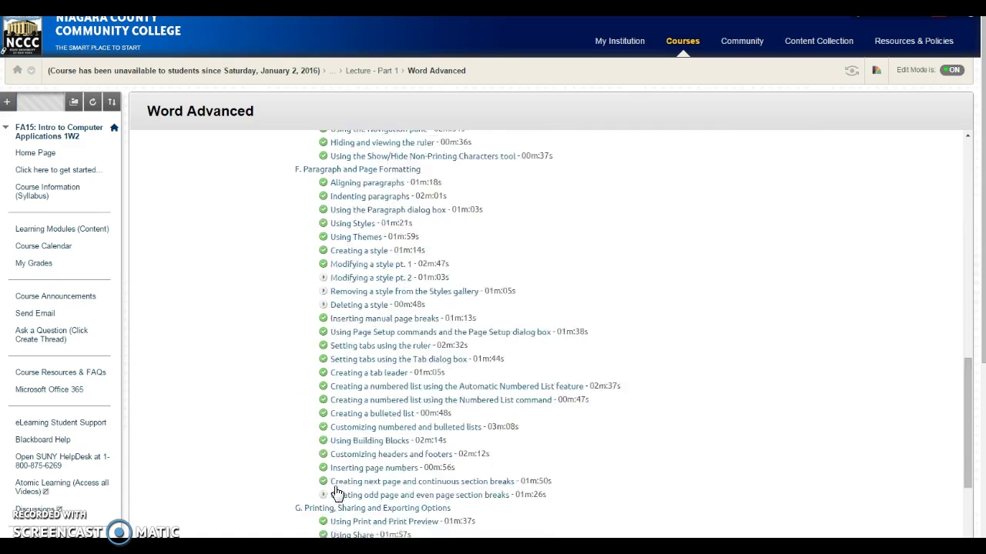
pyautogui.scroll(12, 338, 462)
# Return to the selection and exclude Getting Started, Signing into your Microsoft Account, Introducing Apps for Office, and Introducing the new Format pane.
pyautogui.click(762, 192)
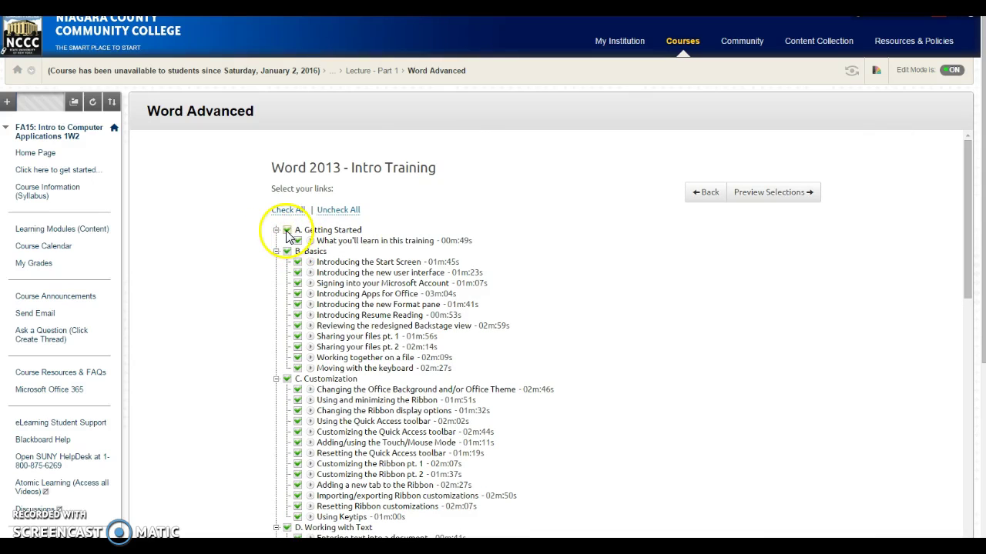
pyautogui.click(298, 284)
pyautogui.click(297, 305)
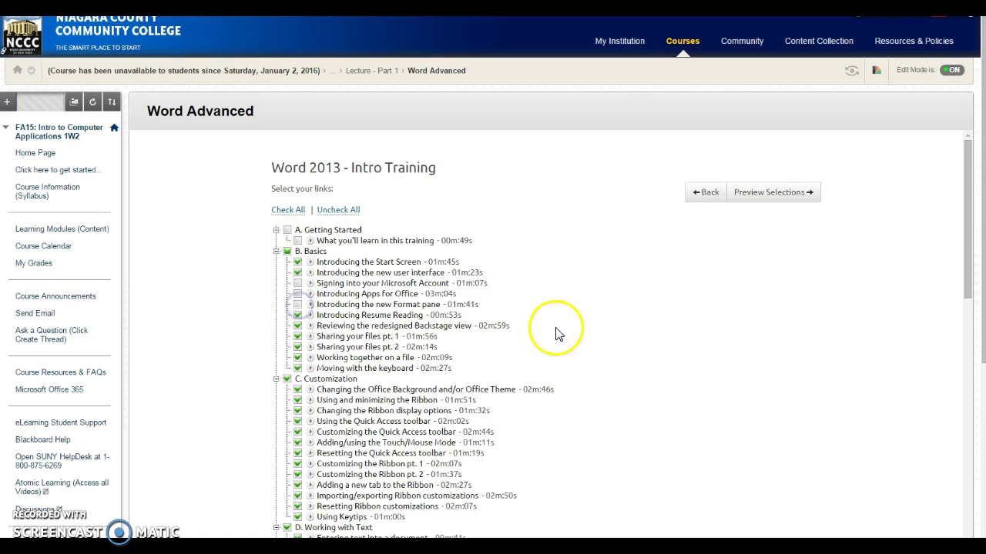
# Preview the reduced Word 2013 - Intro Training selection, review its tutorials, and submit it as the playlist.
pyautogui.click(757, 199)
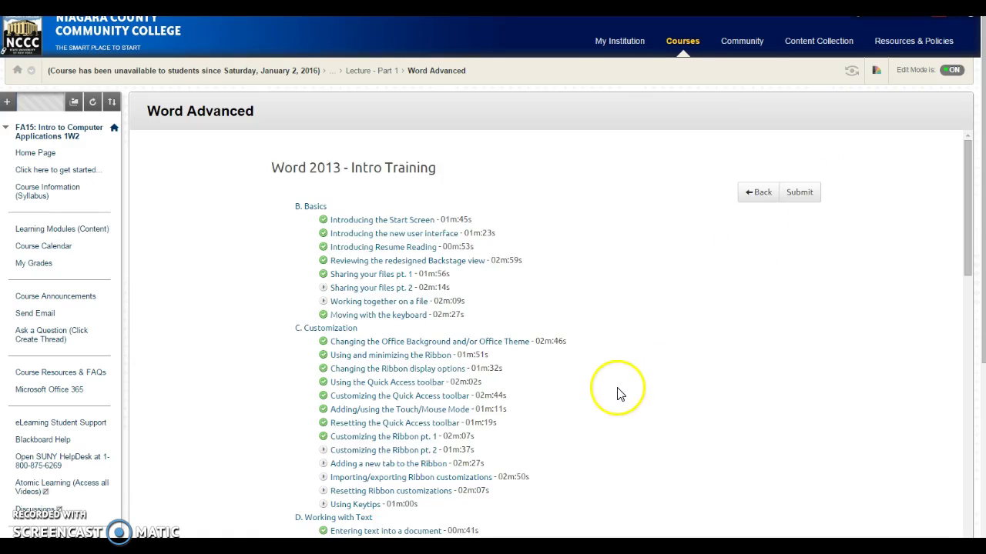
pyautogui.scroll(-3, 618, 394)
pyautogui.scroll(-10, 619, 399)
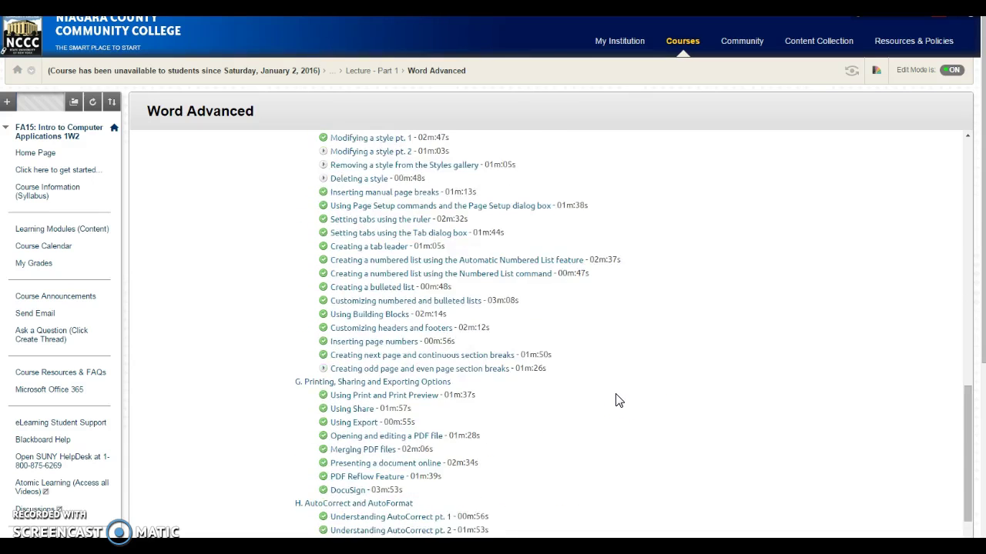
pyautogui.scroll(4, 646, 362)
pyautogui.scroll(10, 647, 358)
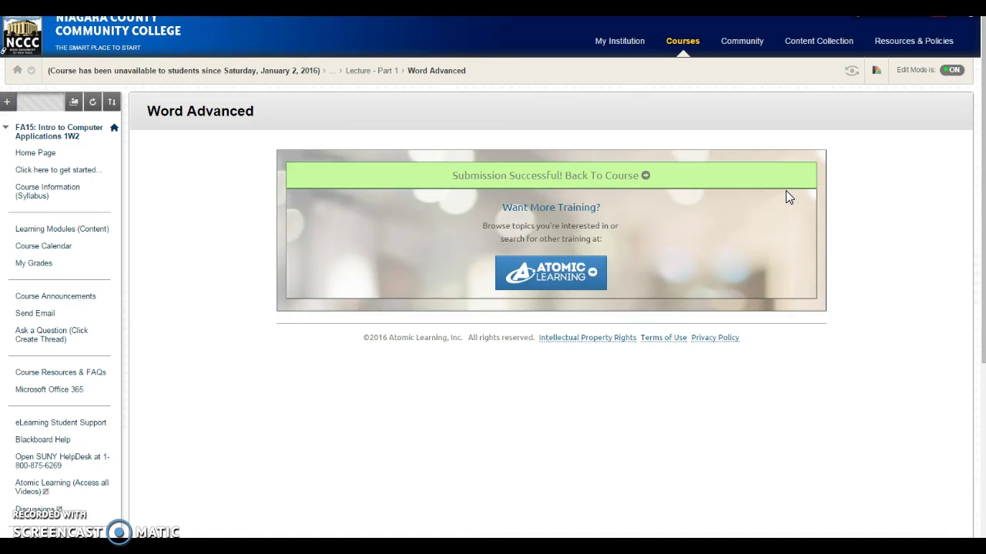
# Return to the Lecture - Part 1 folder, view the Word Advanced playlist, and open the link's item options.
pyautogui.click(356, 71)
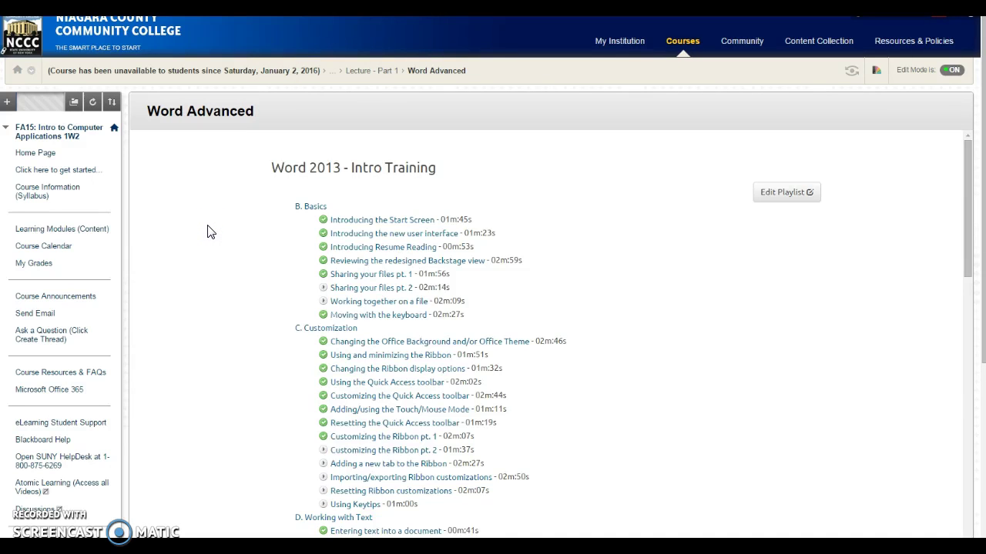
pyautogui.click(258, 227)
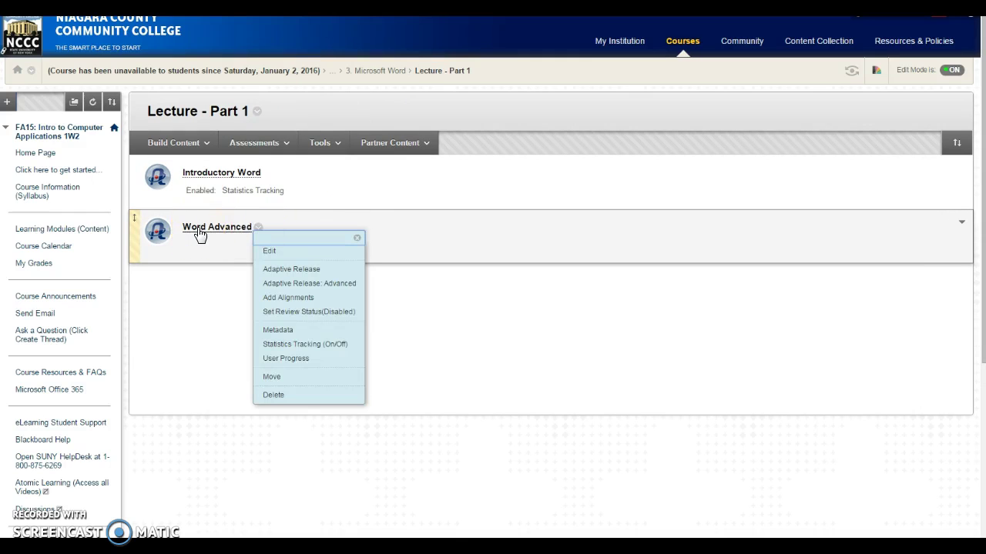
# Add another Atomic Learning link named Windows 10 to Lecture - Part 1 and submit it to select training.
pyautogui.click(194, 144)
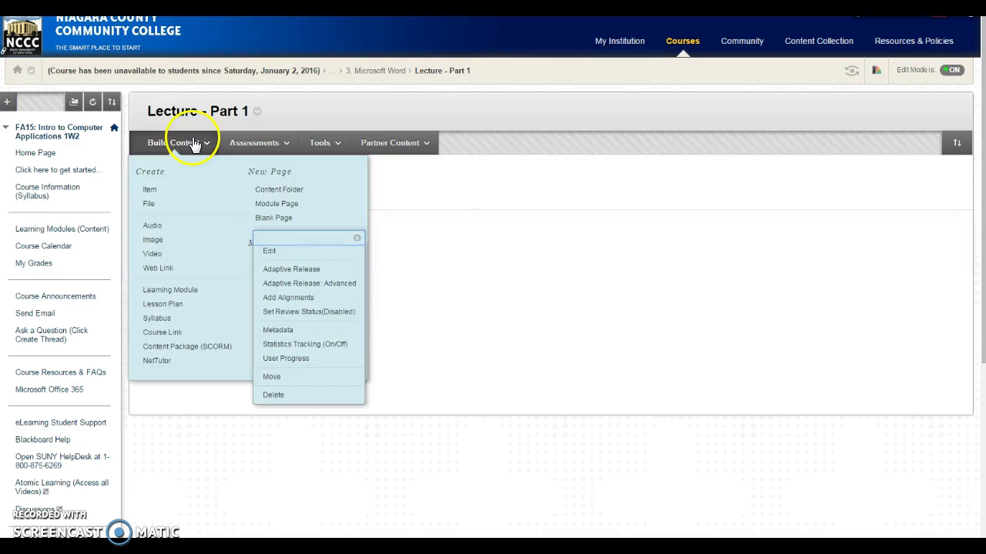
pyautogui.click(174, 142)
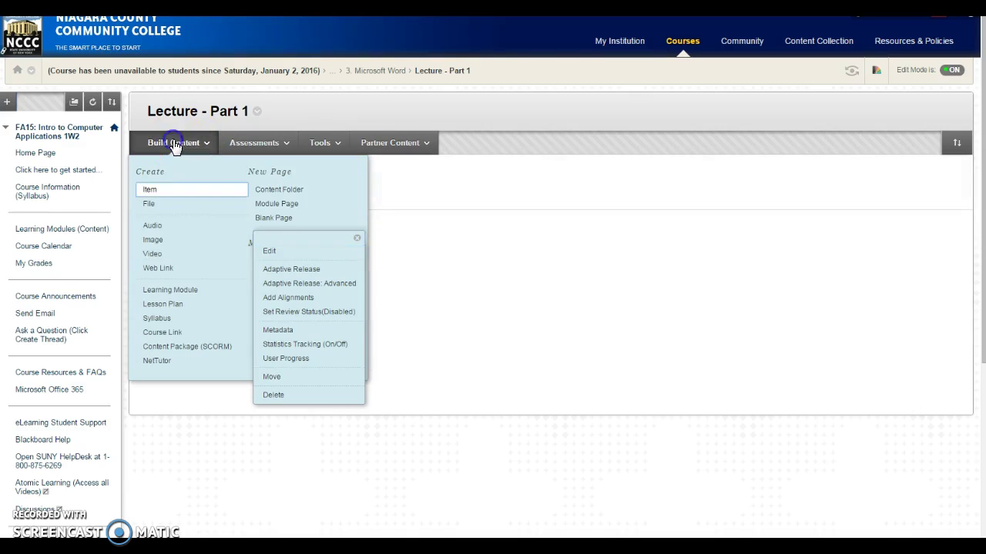
pyautogui.click(205, 483)
pyautogui.click(169, 143)
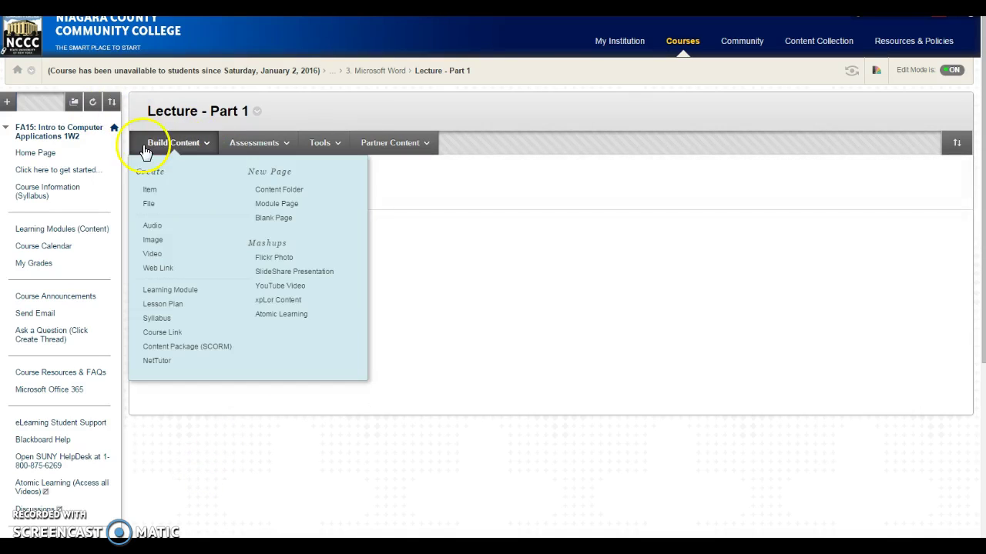
pyautogui.click(263, 315)
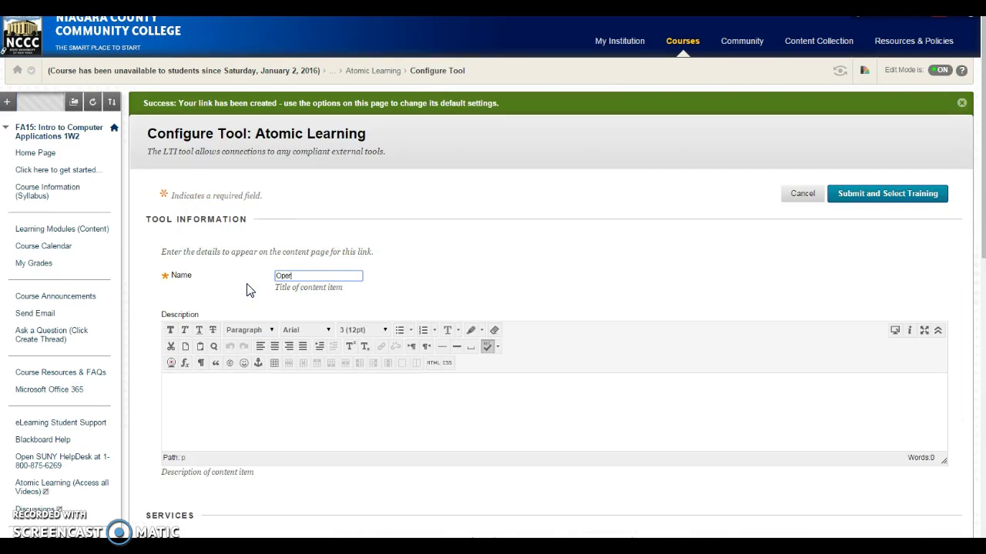
pyautogui.write('Windows 10')
pyautogui.click(847, 193)
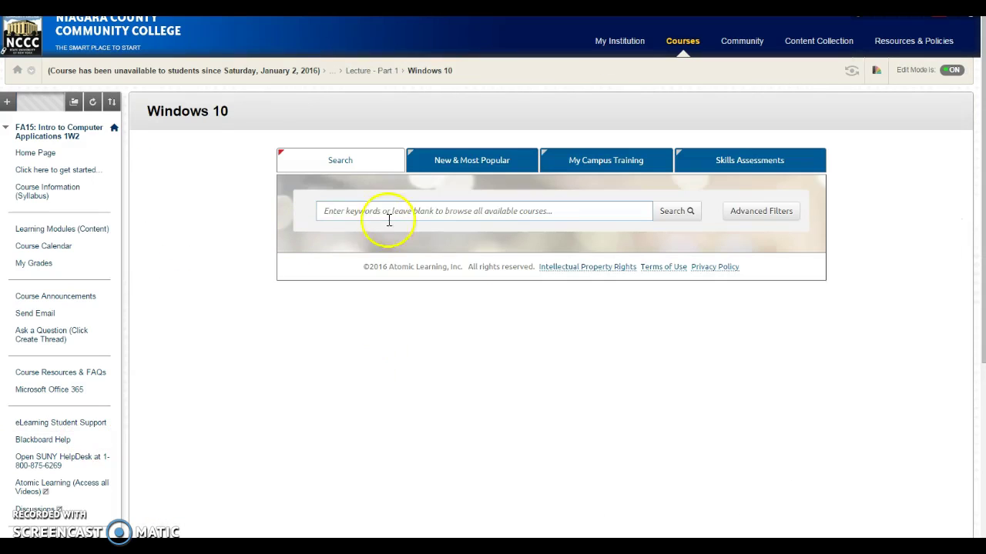
# Search the Atomic Learning courses for "windows 10" and look through the listed training series.
pyautogui.click(353, 215)
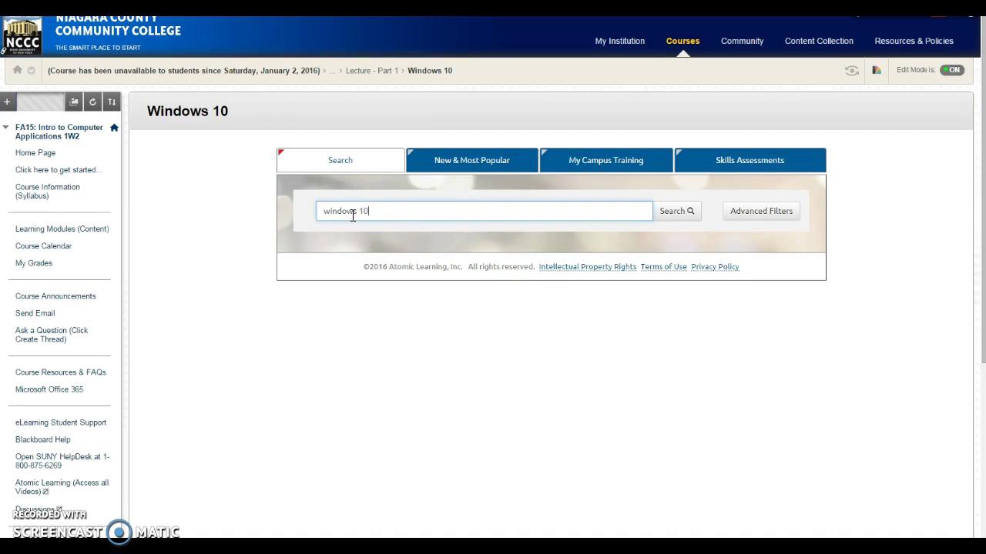
pyautogui.press('Return')
pyautogui.click(352, 301)
pyautogui.scroll(-2, 308, 370)
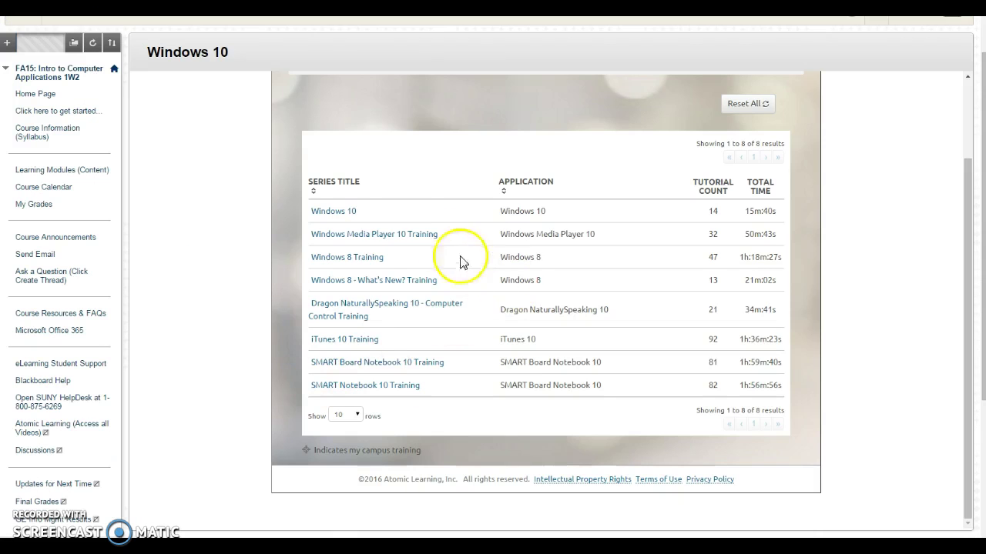
pyautogui.click(365, 265)
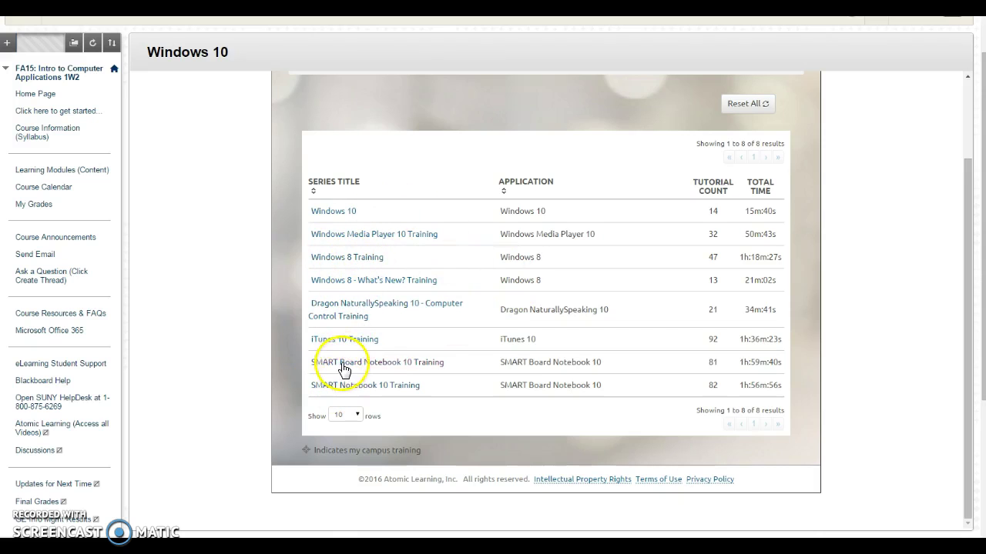
pyautogui.click(350, 260)
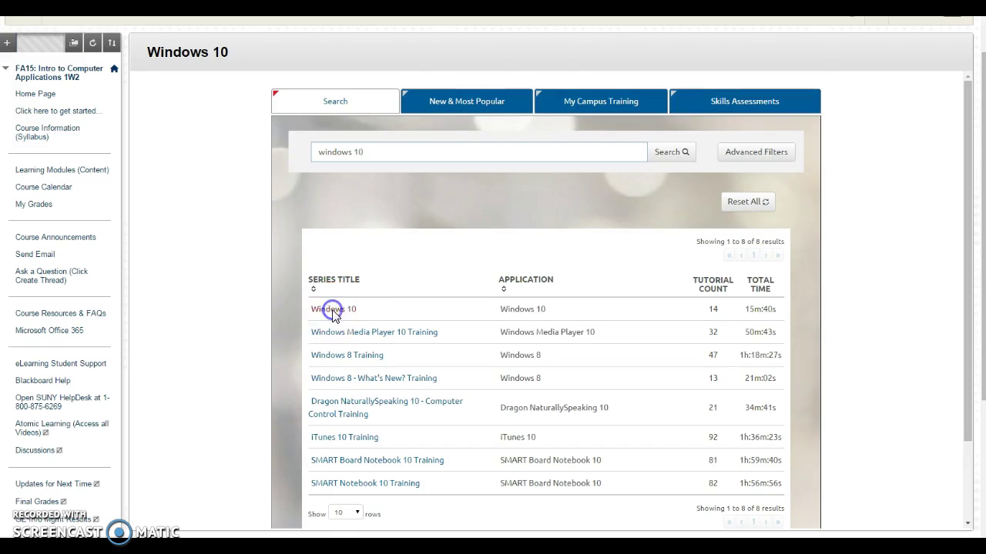
# Open the Windows 10 training series, leave it without selecting tutorials, and return to the Lecture - Part 1 folder.
pyautogui.click(334, 311)
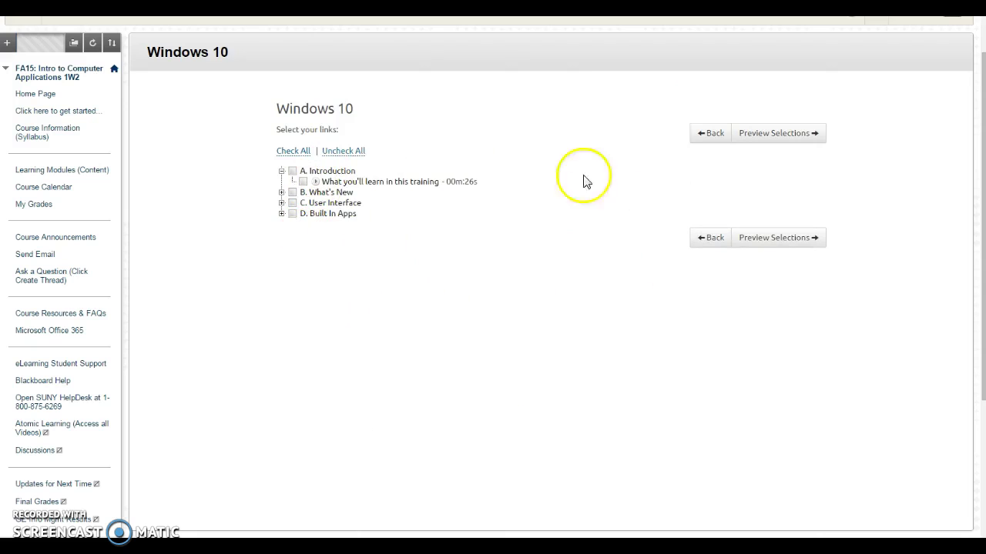
pyautogui.click(708, 135)
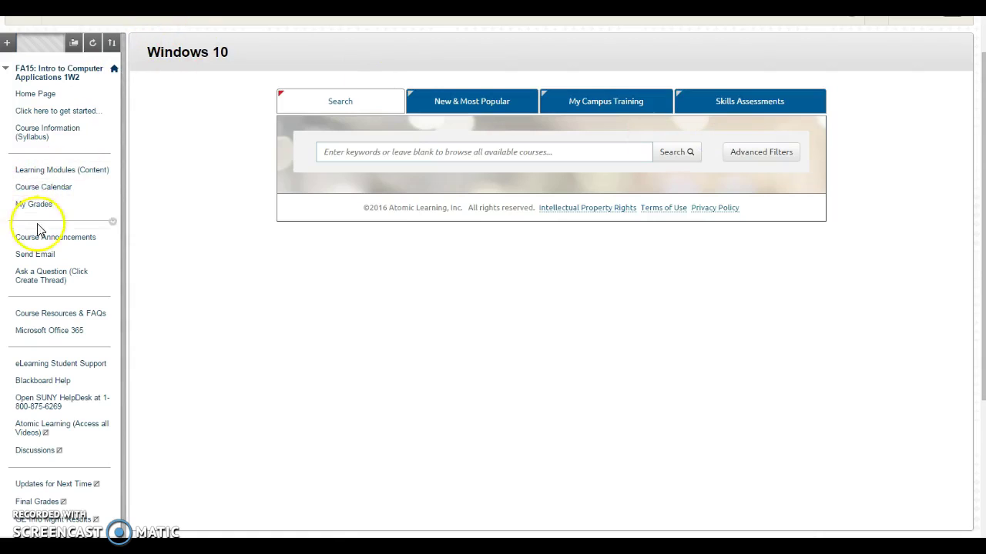
pyautogui.scroll(1, 214, 147)
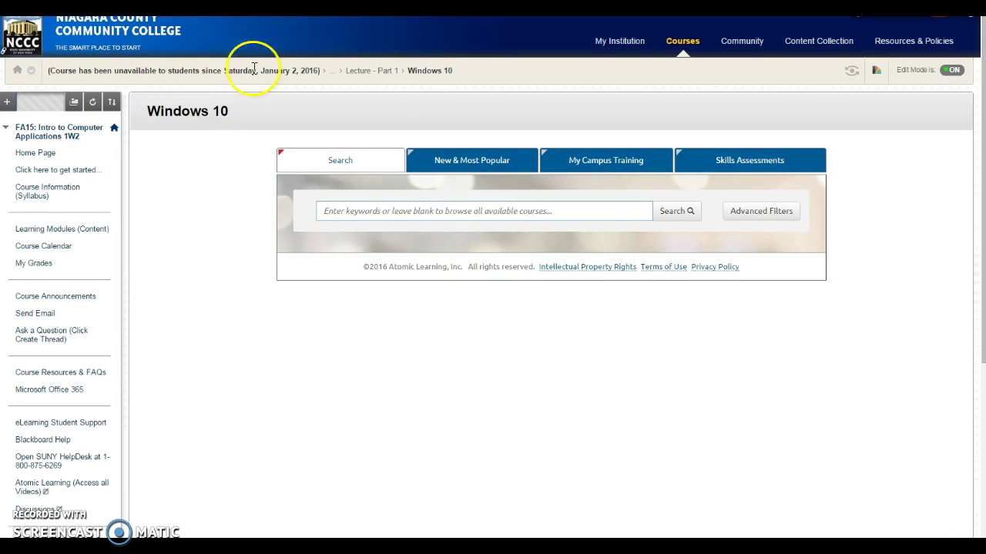
pyautogui.click(365, 70)
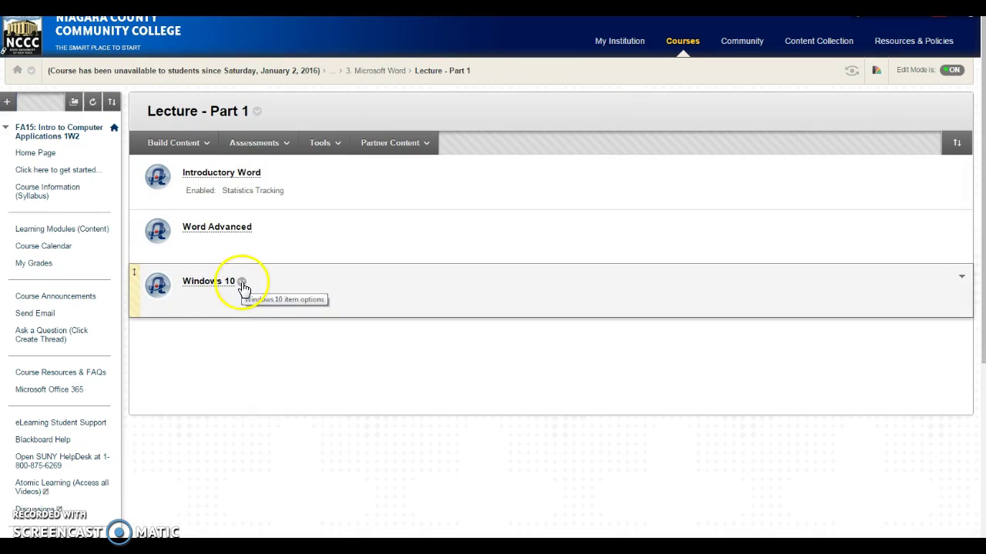
# Delete the Windows 10 link from the Lecture - Part 1 folder.
pyautogui.click(242, 283)
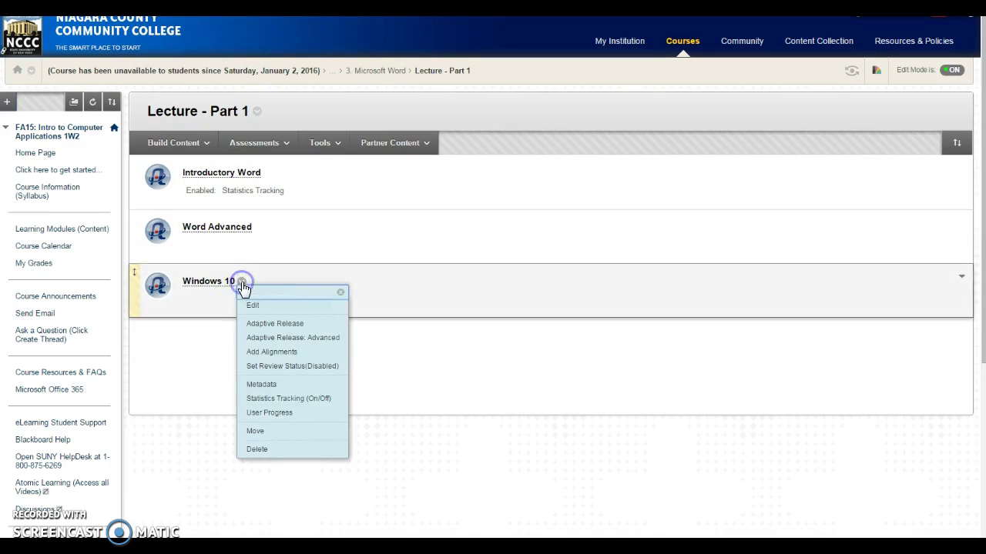
pyautogui.click(254, 453)
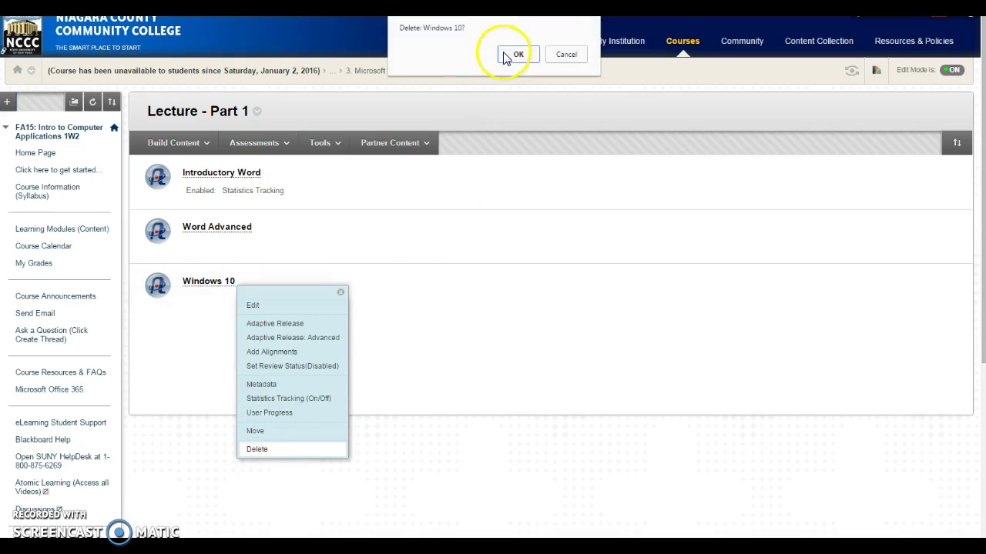
pyautogui.click(451, 50)
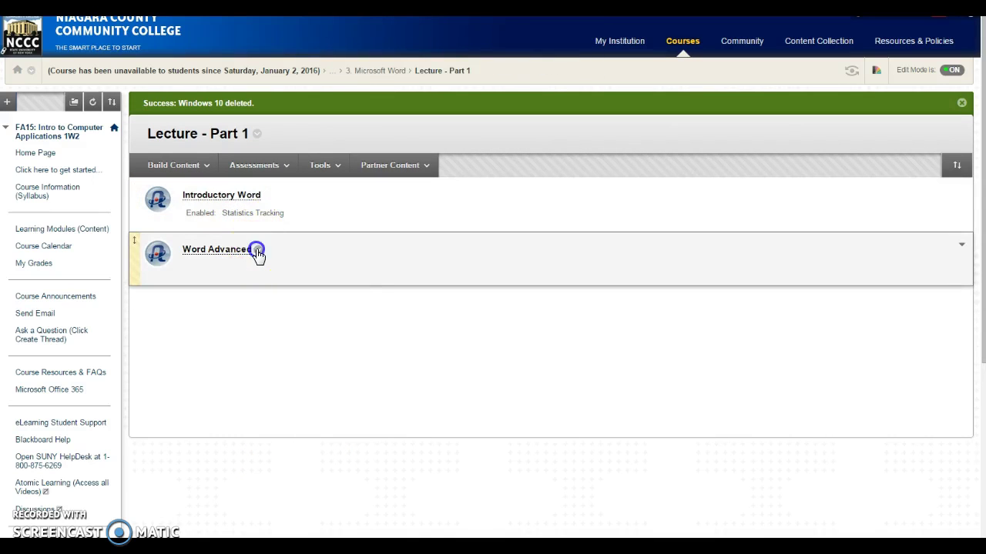
# Delete the Word Advanced link from the Lecture - Part 1 folder.
pyautogui.click(260, 250)
pyautogui.click(271, 418)
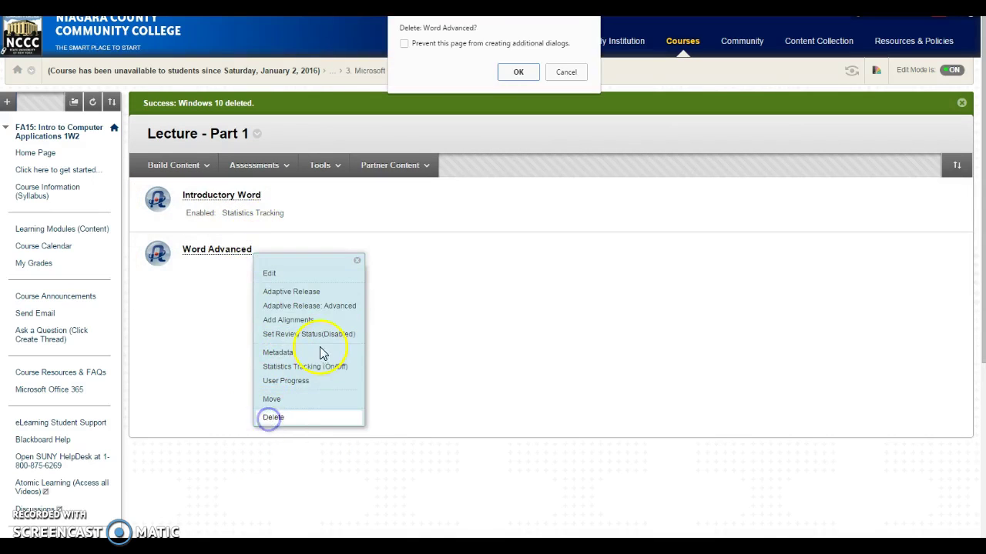
pyautogui.click(506, 75)
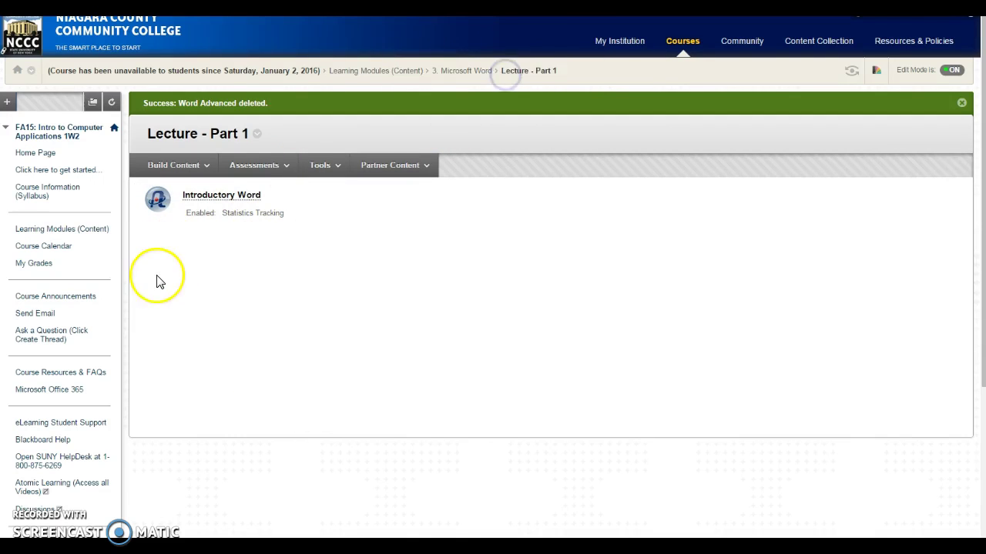
# Open the Full Grade Center and delete the Word Advanced grade column.
pyautogui.scroll(-3, 160, 281)
pyautogui.scroll(-1, 48, 440)
pyautogui.click(33, 439)
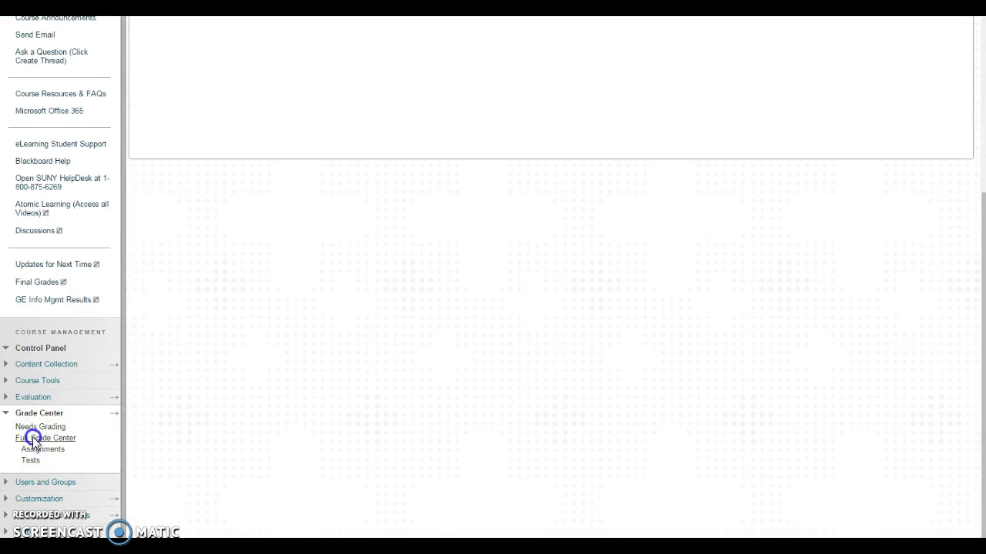
pyautogui.rightClick(34, 425)
pyautogui.moveTo(531, 494); pyautogui.dragTo(950, 473)
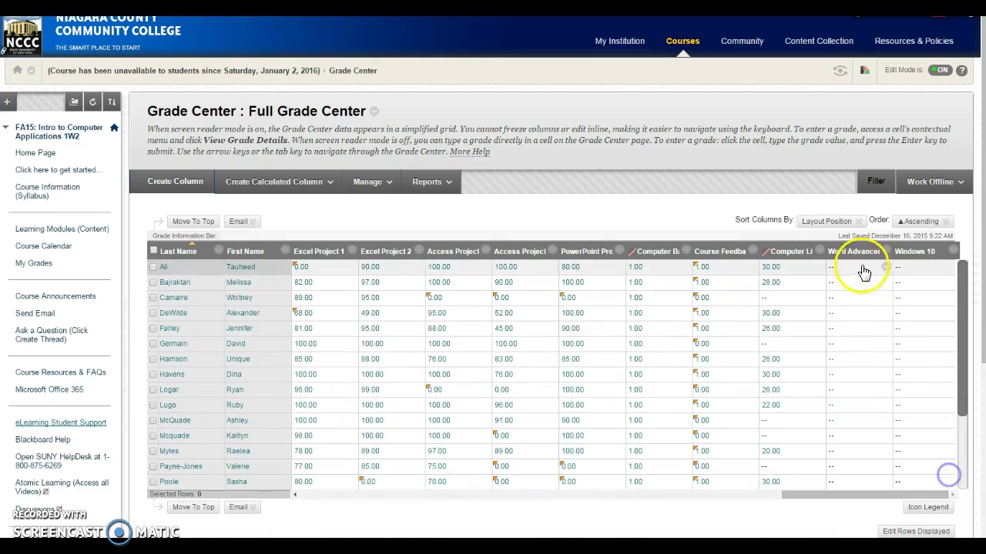
pyautogui.click(886, 253)
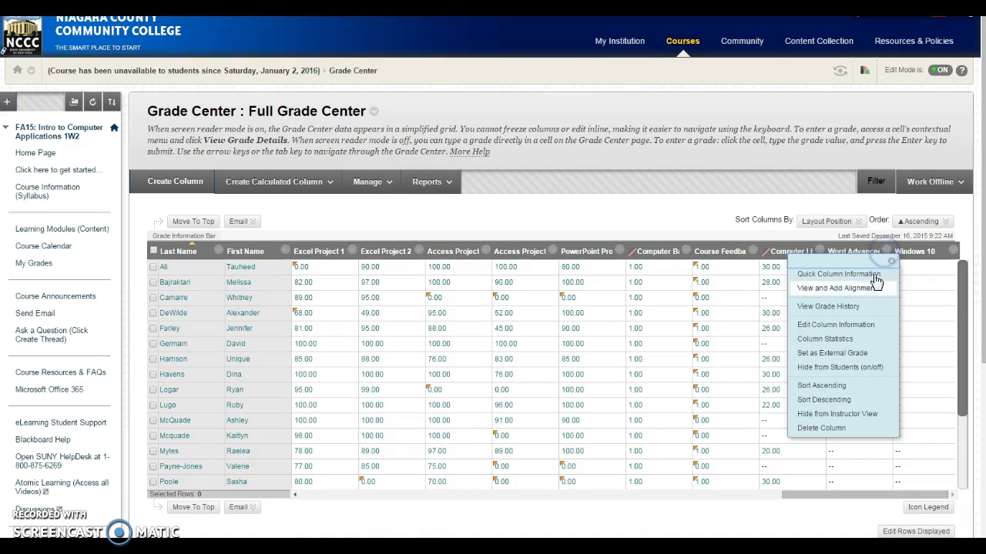
pyautogui.click(814, 428)
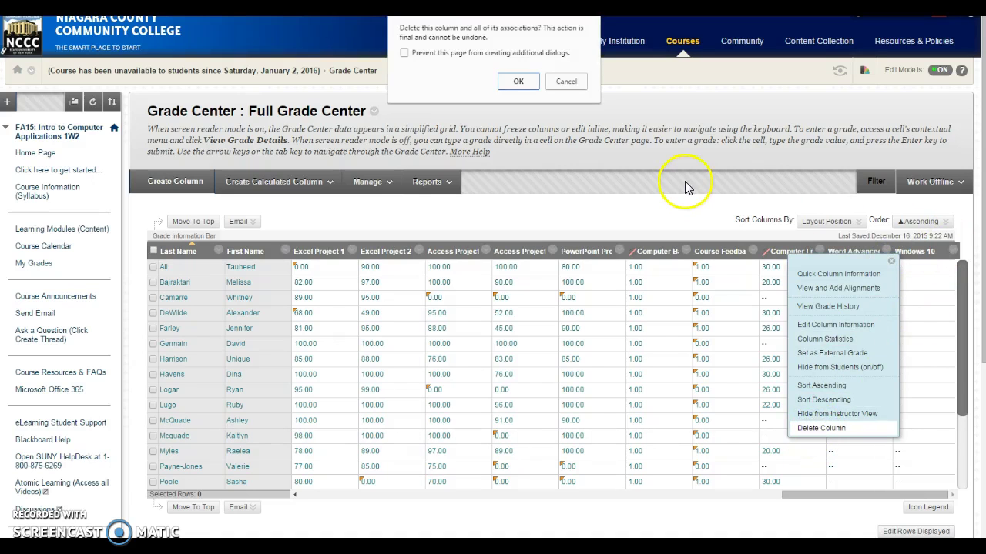
pyautogui.click(519, 82)
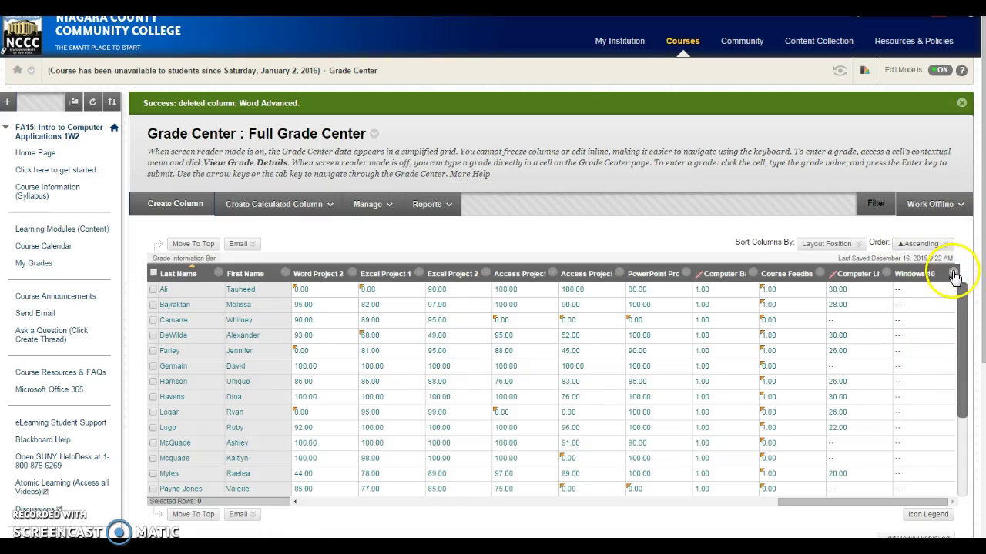
# Delete the Windows 10 grade column from the Full Grade Center.
pyautogui.click(953, 274)
pyautogui.click(872, 450)
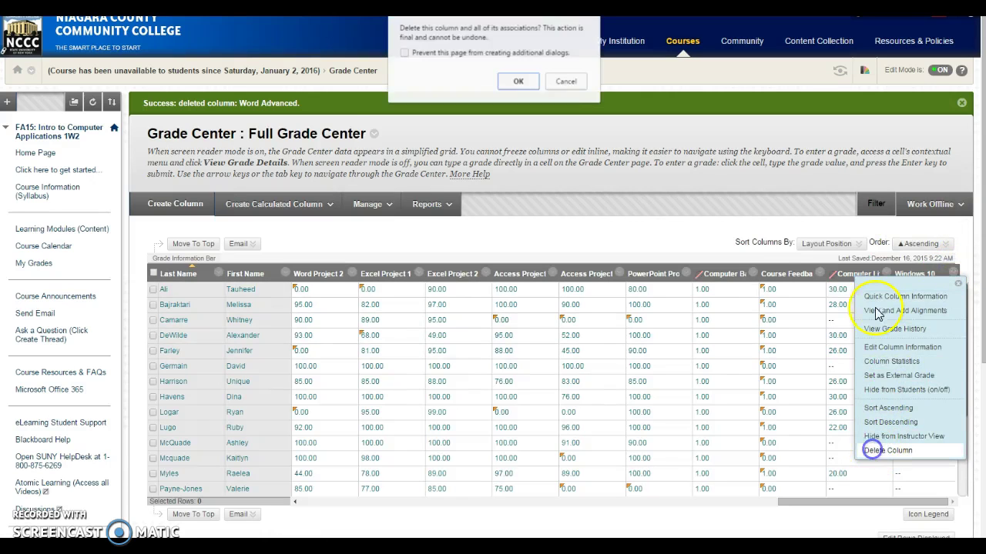
pyautogui.click(516, 81)
# Leave the Full Grade Center and open the course's Learning Modules (Content) area.
pyautogui.scroll(-3, 462, 409)
pyautogui.scroll(3, 462, 416)
pyautogui.scroll(-3, 485, 432)
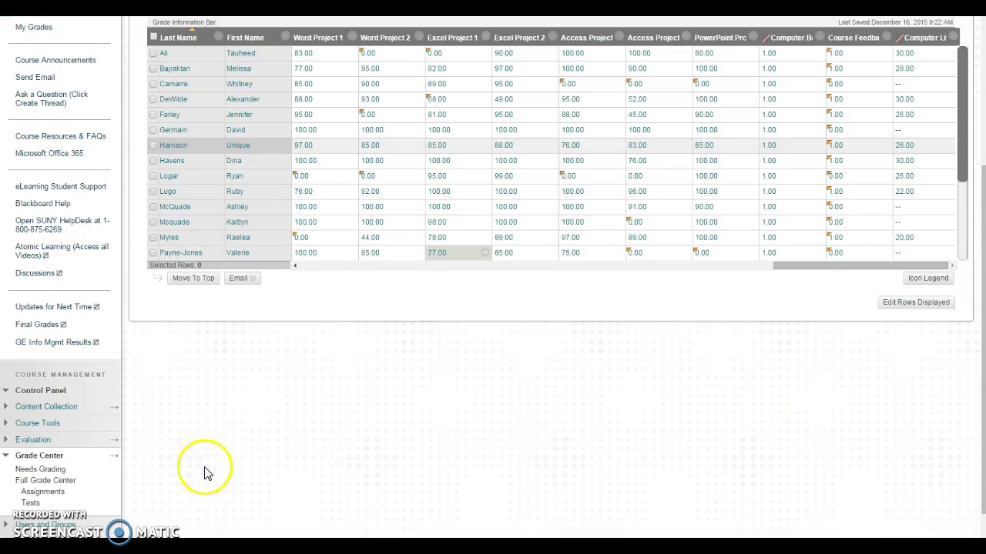
pyautogui.scroll(3, 221, 455)
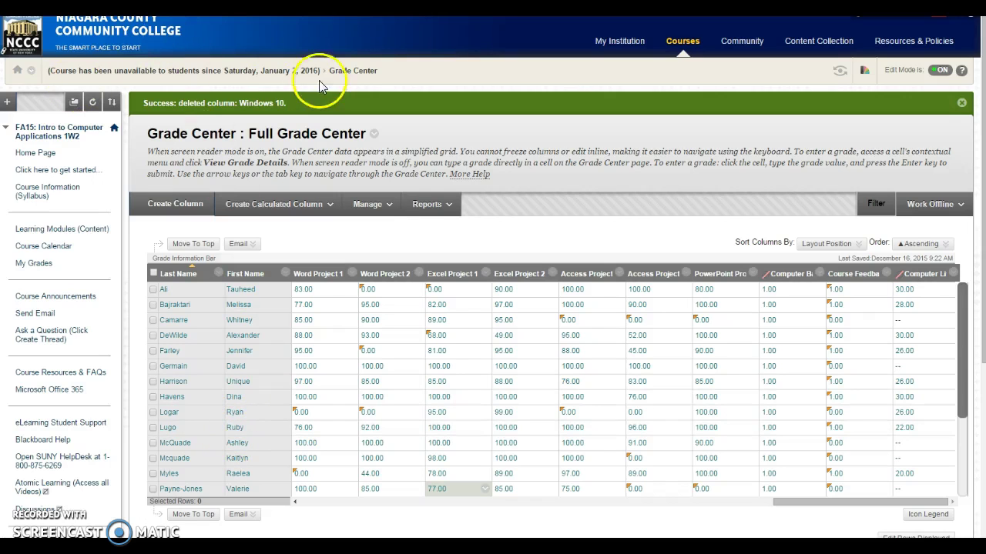
pyautogui.click(46, 228)
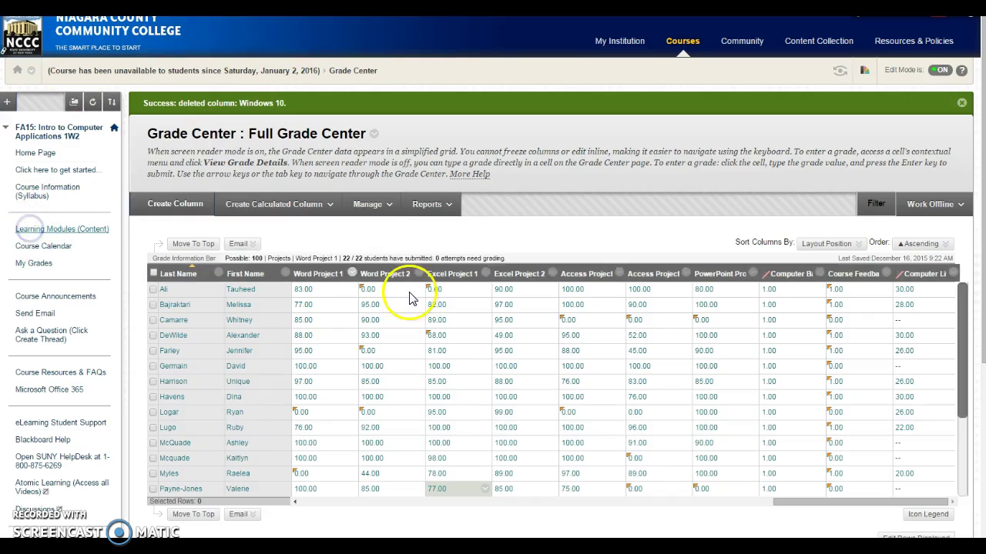